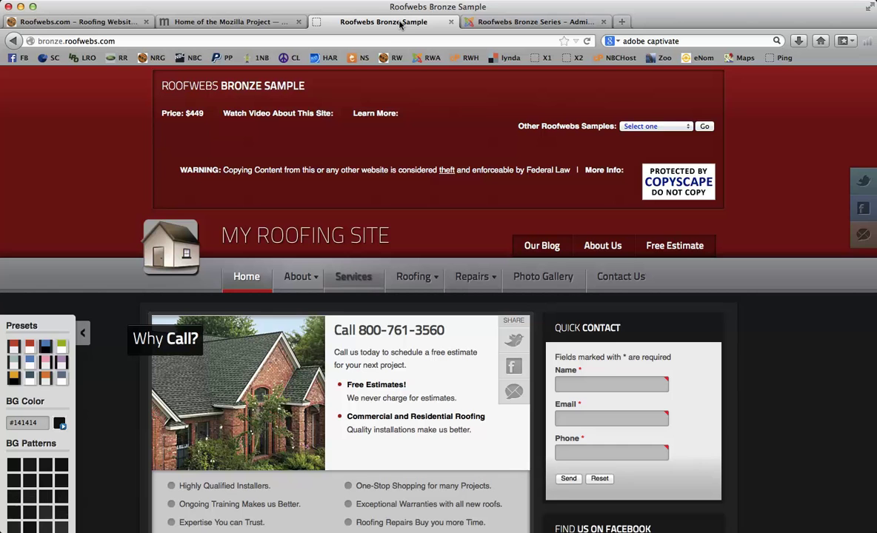
Step: Open the sample roofing site's Services page and view its list of services
{"action": "left_click", "coordinate": [354, 274]}
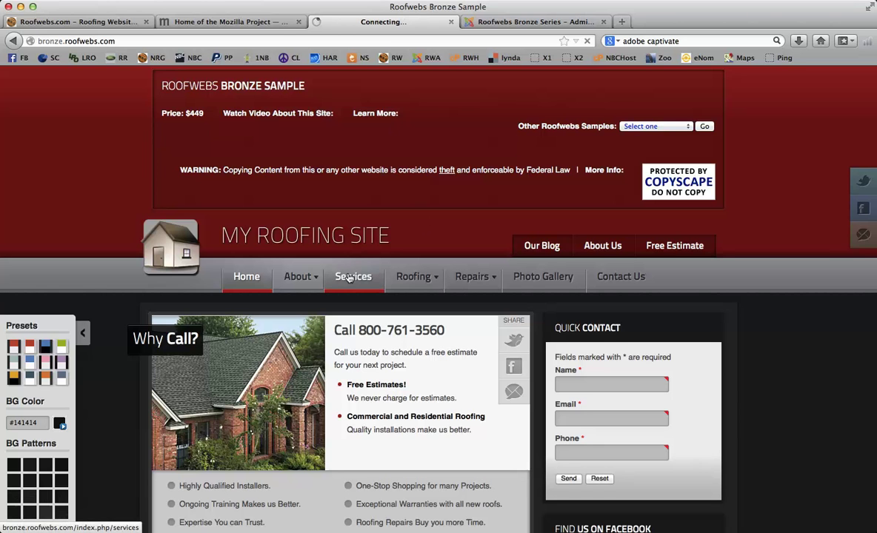
{"action": "scroll", "coordinate": [373, 268], "scroll_direction": "down", "scroll_amount": 3}
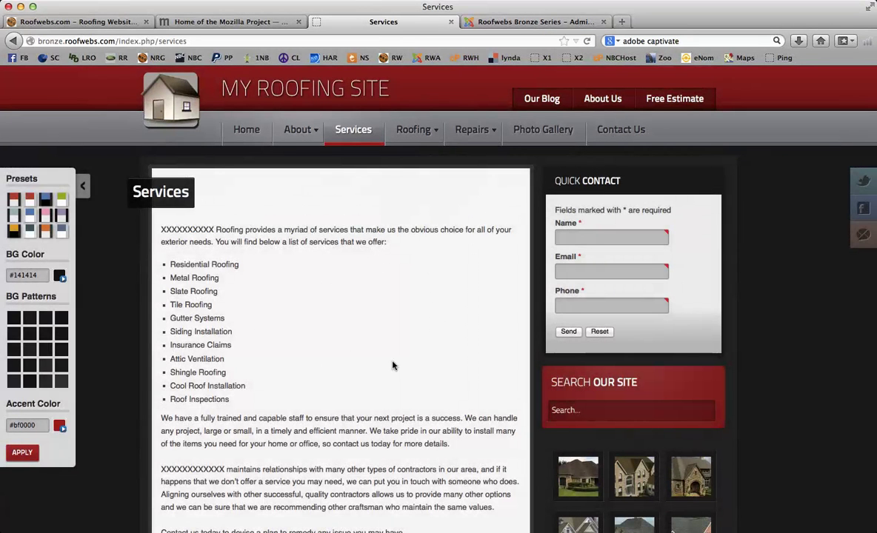
Step: Switch to the Joomla administration login page and log in with the saved demouser account
{"action": "left_click", "coordinate": [518, 22]}
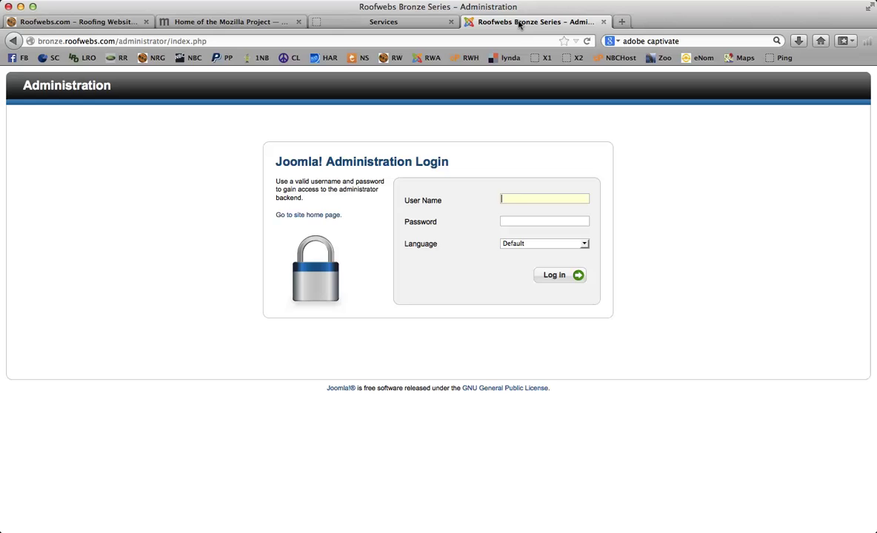
{"action": "left_click", "coordinate": [523, 194]}
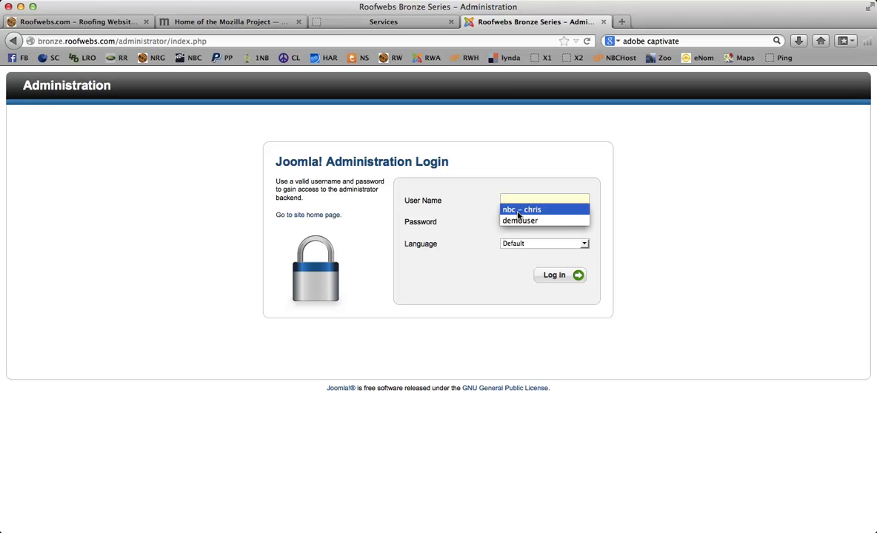
{"action": "left_click", "coordinate": [527, 219]}
{"action": "left_click", "coordinate": [550, 272]}
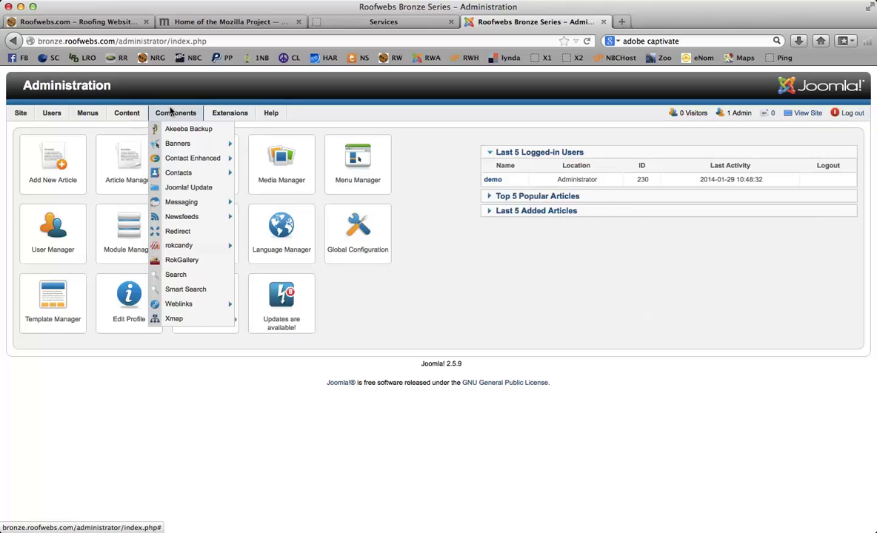
Step: Open the Article Manager and filter the article list to the Published status
{"action": "mouse_move", "coordinate": [128, 111]}
{"action": "mouse_move", "coordinate": [127, 128]}
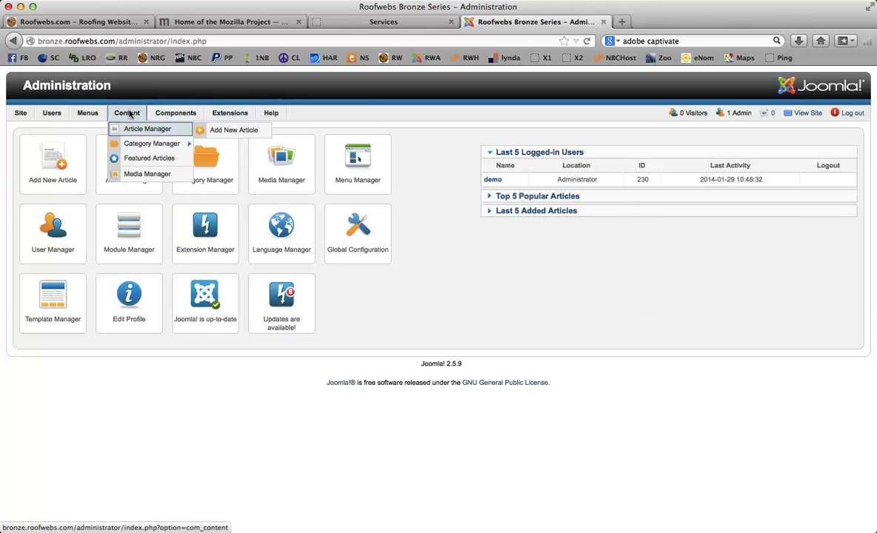
{"action": "left_click", "coordinate": [128, 128]}
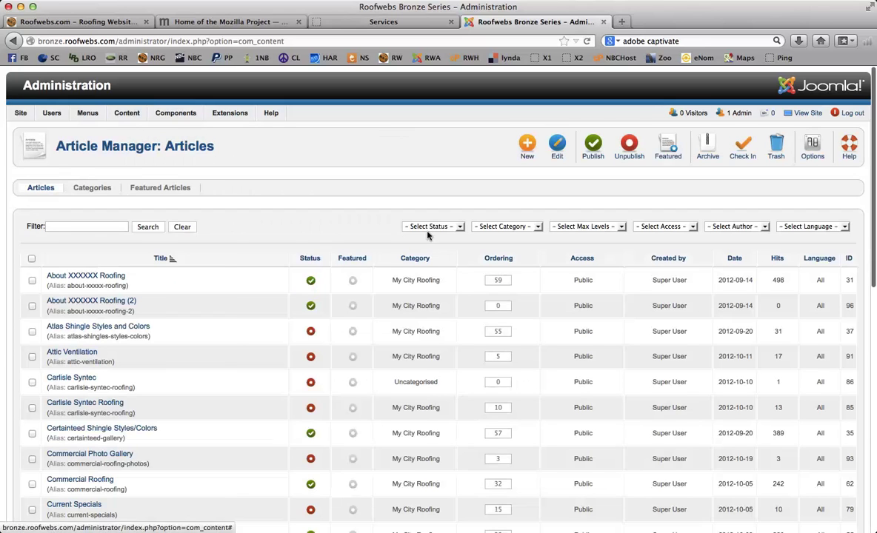
{"action": "left_click", "coordinate": [431, 228]}
{"action": "left_click", "coordinate": [420, 244]}
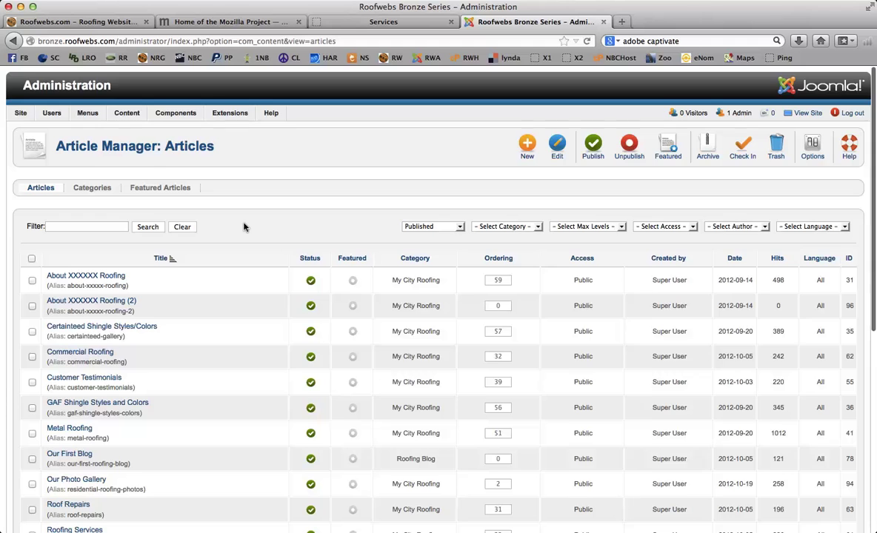
Step: Open the Services article for editing and compare its text with the live Services page
{"action": "scroll", "coordinate": [244, 227], "scroll_direction": "down", "scroll_amount": 5}
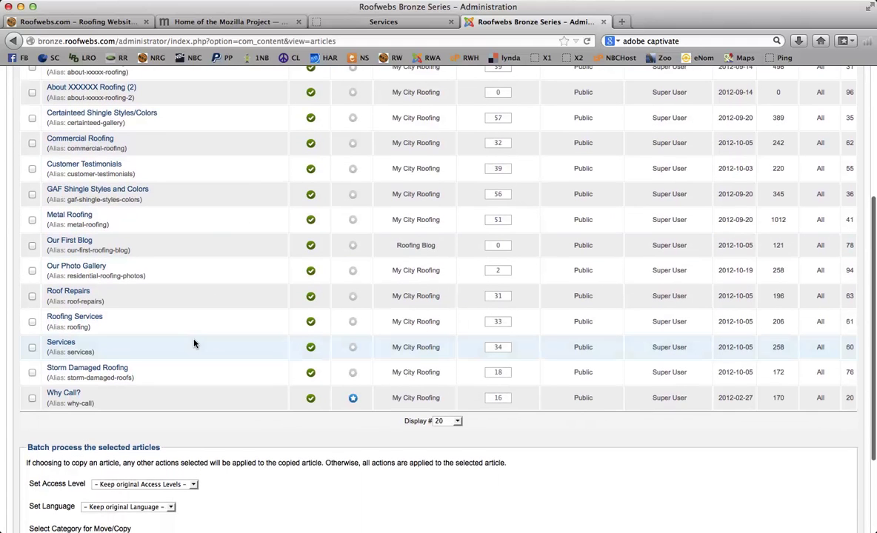
{"action": "left_click", "coordinate": [57, 342]}
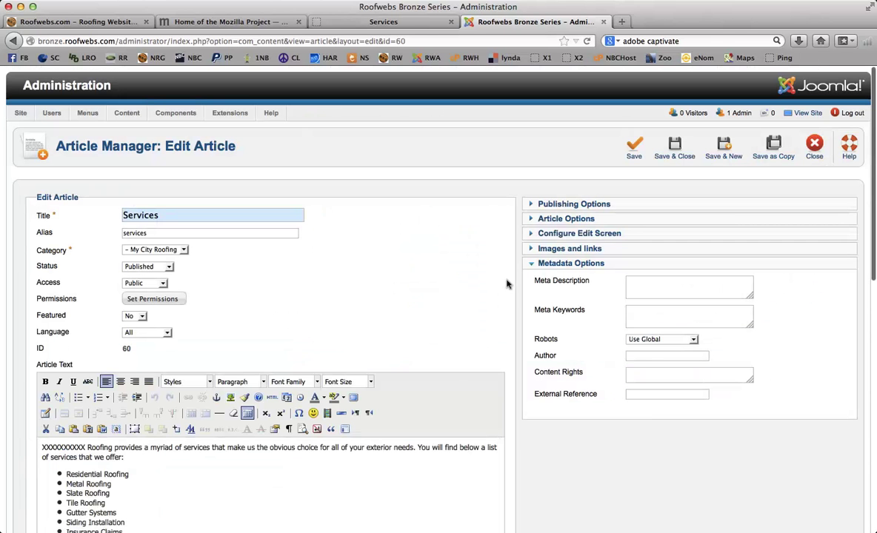
{"action": "scroll", "coordinate": [511, 281], "scroll_direction": "down", "scroll_amount": 5}
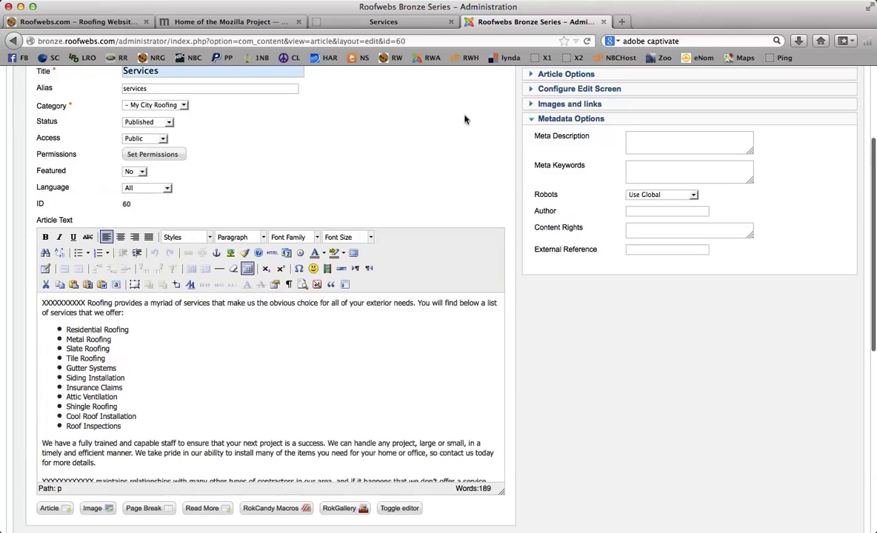
{"action": "left_click", "coordinate": [384, 22]}
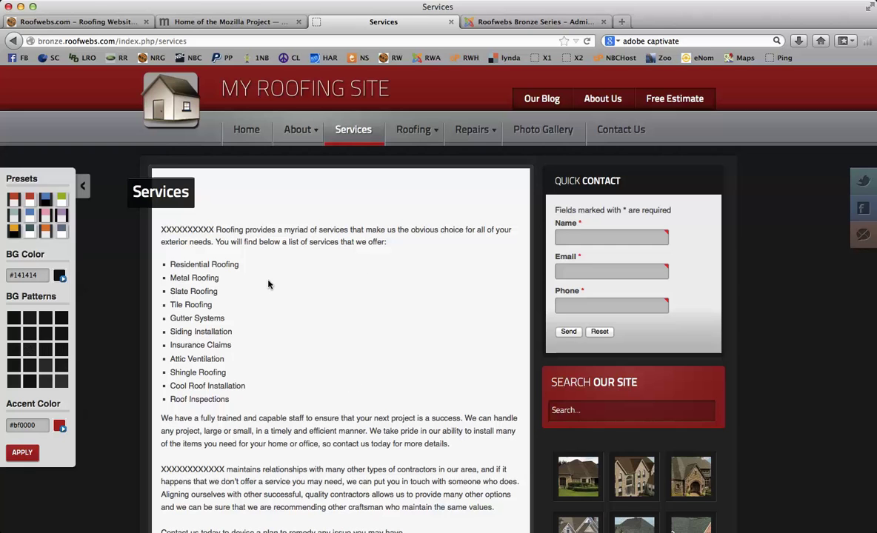
{"action": "left_click", "coordinate": [523, 21]}
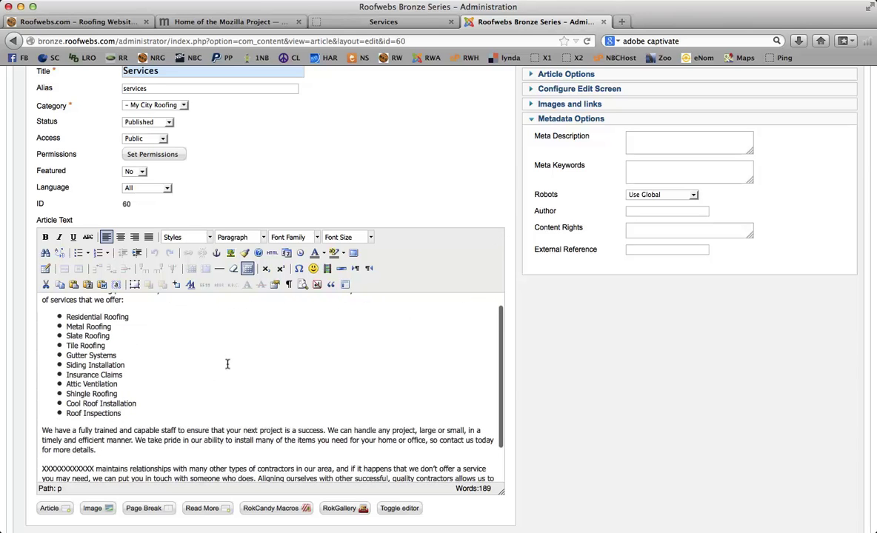
Step: Enlarge the article text editor until the whole Services text fits in it
{"action": "scroll", "coordinate": [227, 364], "scroll_direction": "down", "scroll_amount": 2}
{"action": "scroll", "coordinate": [227, 363], "scroll_direction": "up", "scroll_amount": 2}
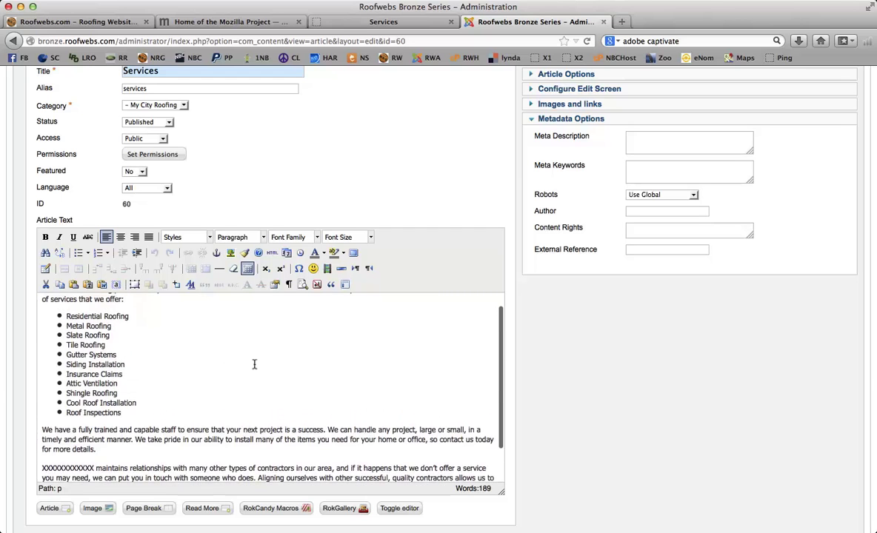
{"action": "scroll", "coordinate": [531, 388], "scroll_direction": "down", "scroll_amount": 2}
{"action": "left_click_drag", "start_coordinate": [499, 425], "coordinate": [497, 505]}
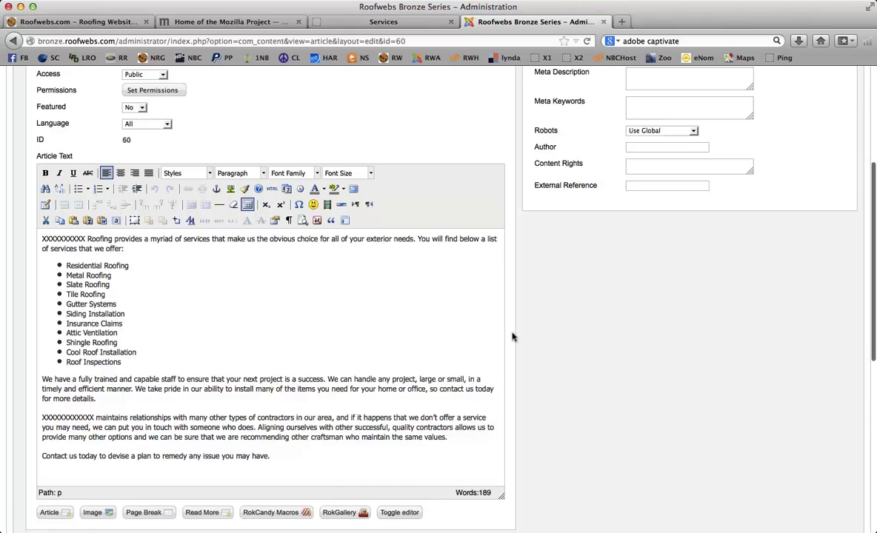
{"action": "scroll", "coordinate": [511, 329], "scroll_direction": "down", "scroll_amount": 1}
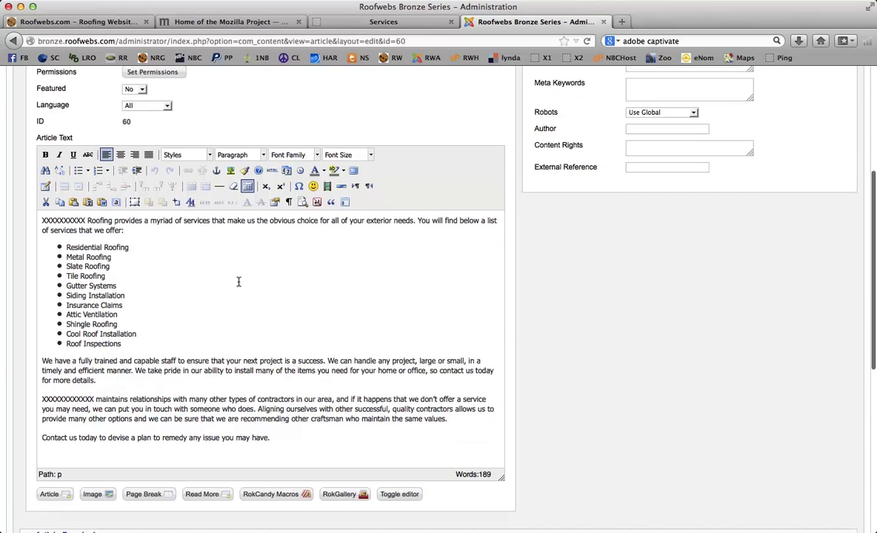
Step: Place the cursor after the Residential Roofing bullet, open image insertion and look through the images stored on the site
{"action": "left_click", "coordinate": [195, 241]}
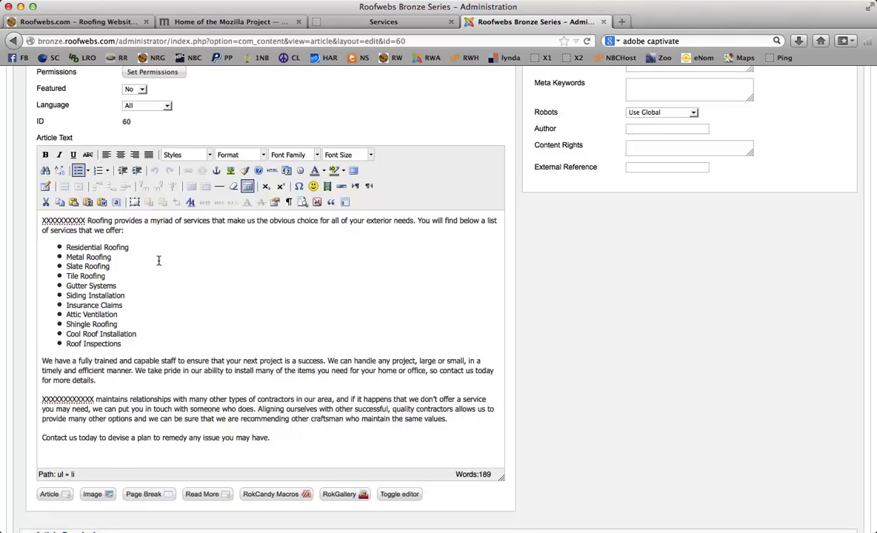
{"action": "scroll", "coordinate": [100, 452], "scroll_direction": "down", "scroll_amount": 3}
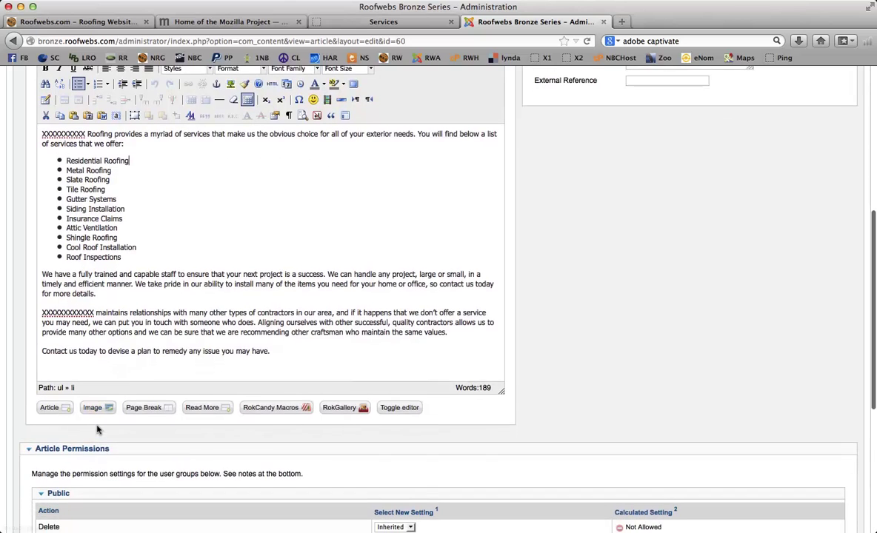
{"action": "left_click", "coordinate": [94, 380]}
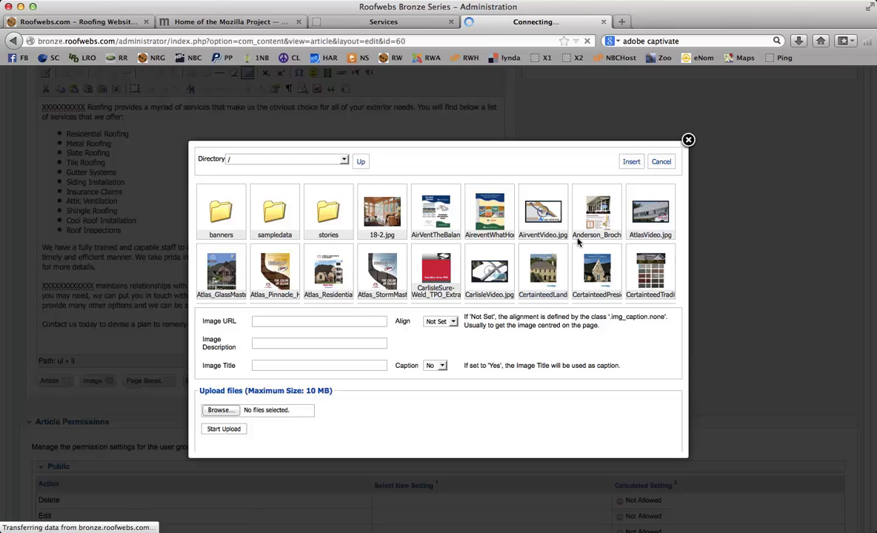
{"action": "scroll", "coordinate": [574, 242], "scroll_direction": "down", "scroll_amount": 1}
{"action": "scroll", "coordinate": [574, 243], "scroll_direction": "down", "scroll_amount": 8}
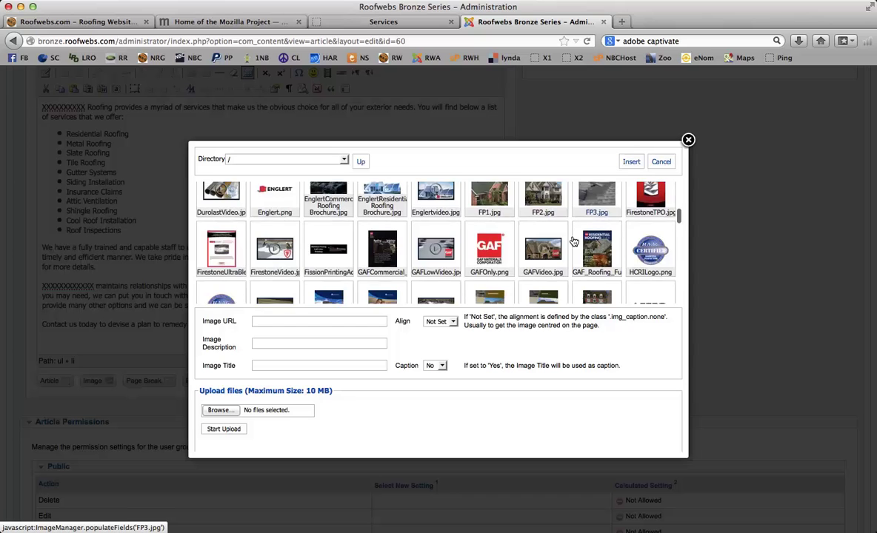
{"action": "scroll", "coordinate": [573, 242], "scroll_direction": "down", "scroll_amount": 10}
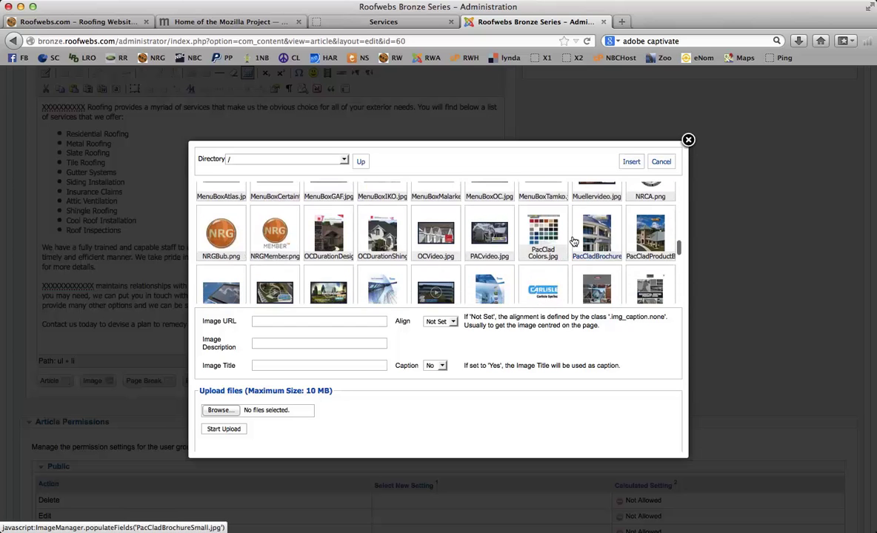
{"action": "scroll", "coordinate": [573, 243], "scroll_direction": "down", "scroll_amount": 5}
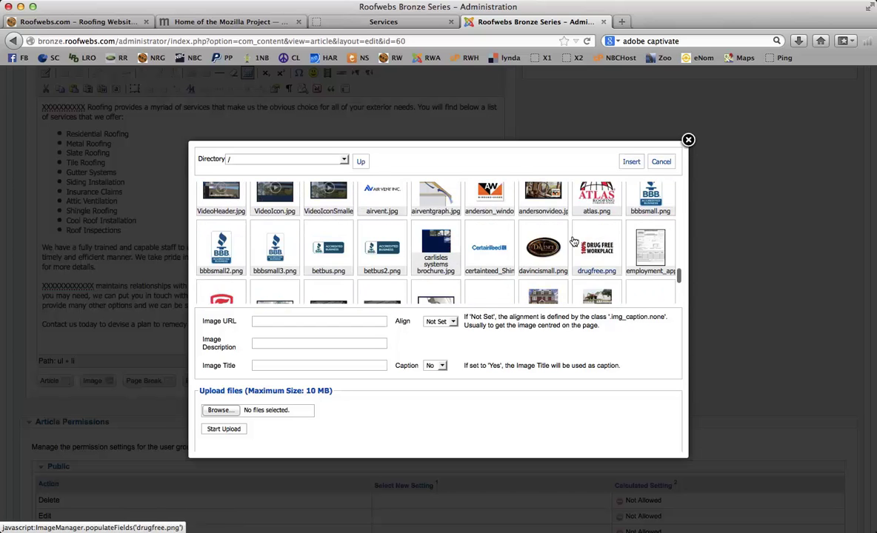
{"action": "scroll", "coordinate": [573, 242], "scroll_direction": "up", "scroll_amount": 10}
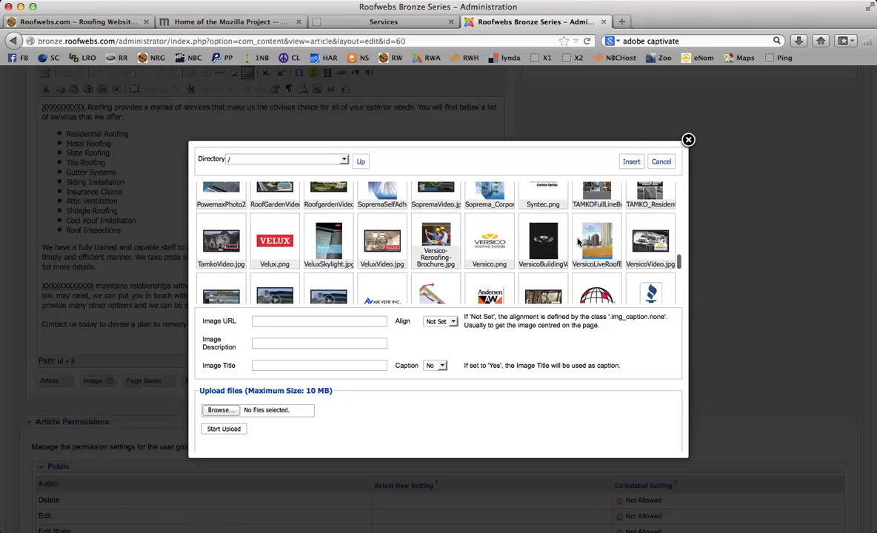
{"action": "scroll", "coordinate": [578, 242], "scroll_direction": "up", "scroll_amount": 15}
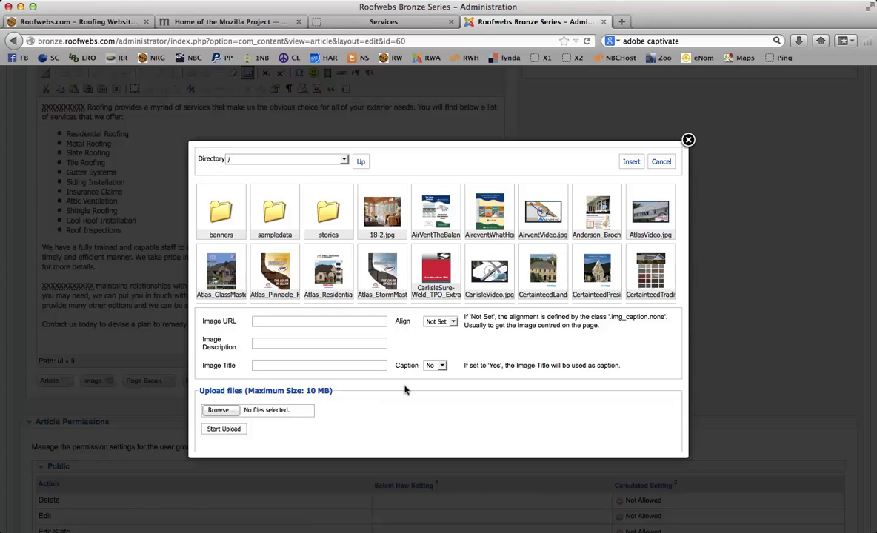
Step: Upload JustinB.jpg from the Pictures folder to the site's root image directory
{"action": "left_click", "coordinate": [220, 410]}
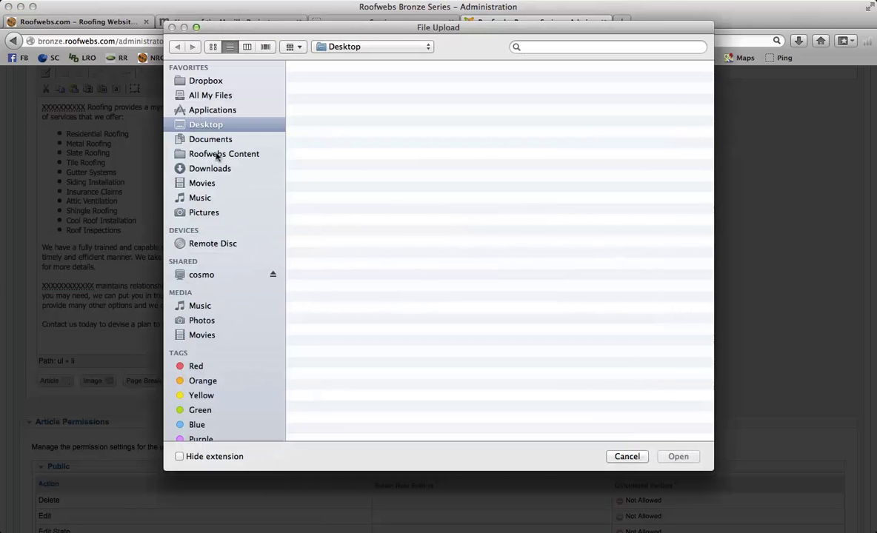
{"action": "left_click", "coordinate": [203, 213]}
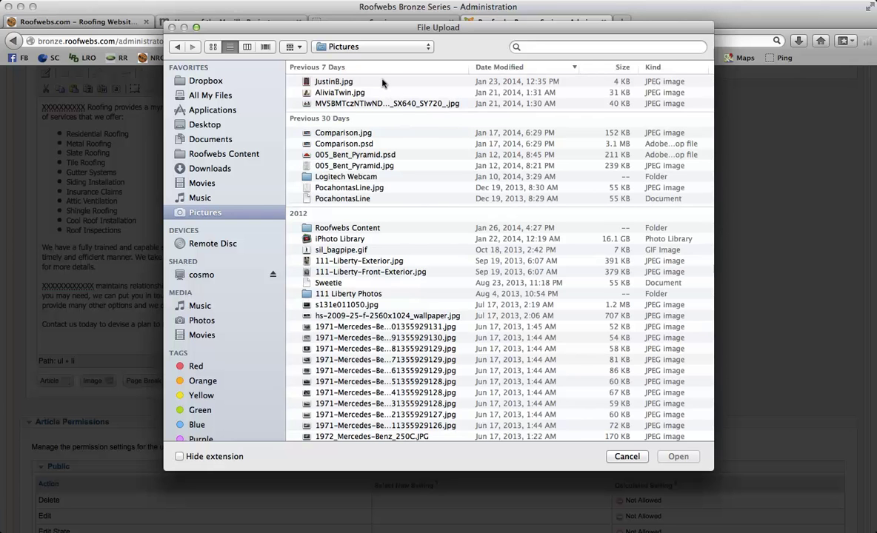
{"action": "double_click", "coordinate": [358, 80]}
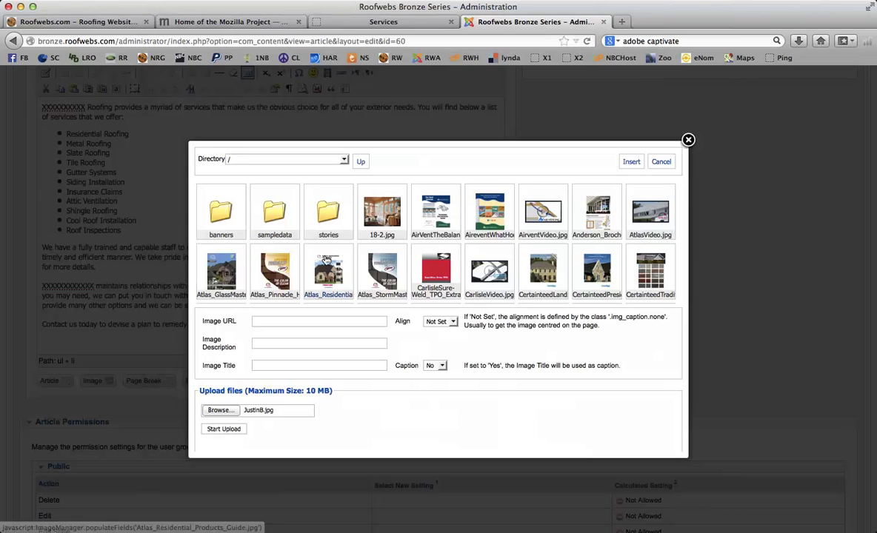
{"action": "left_click", "coordinate": [227, 429]}
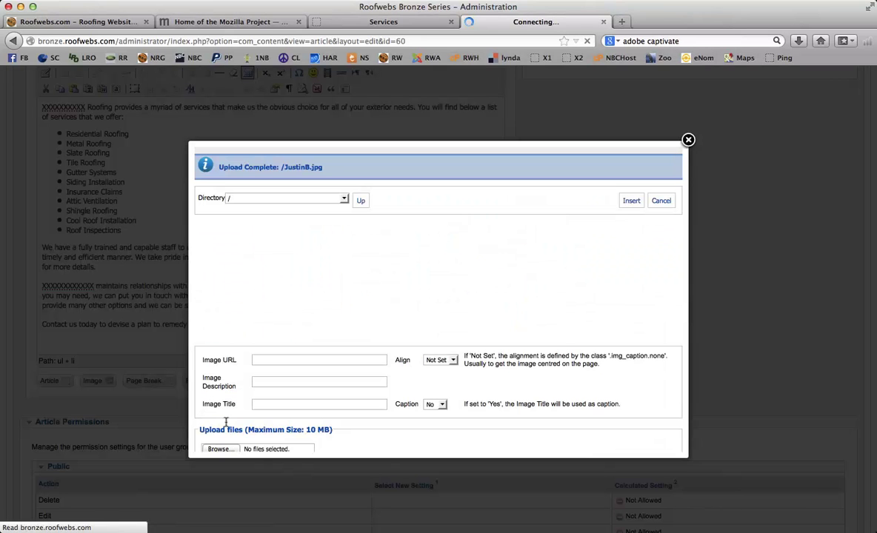
{"action": "scroll", "coordinate": [310, 421], "scroll_direction": "down", "scroll_amount": 2}
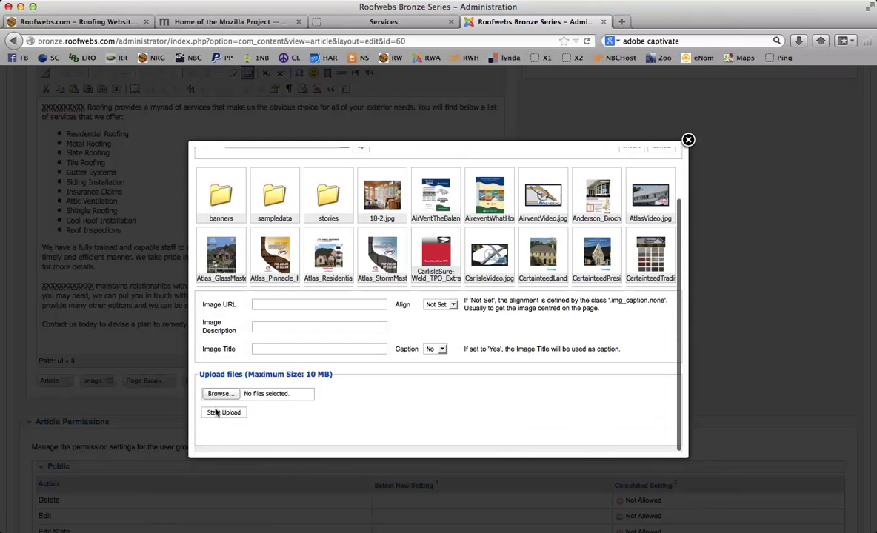
{"action": "scroll", "coordinate": [499, 283], "scroll_direction": "up", "scroll_amount": 2}
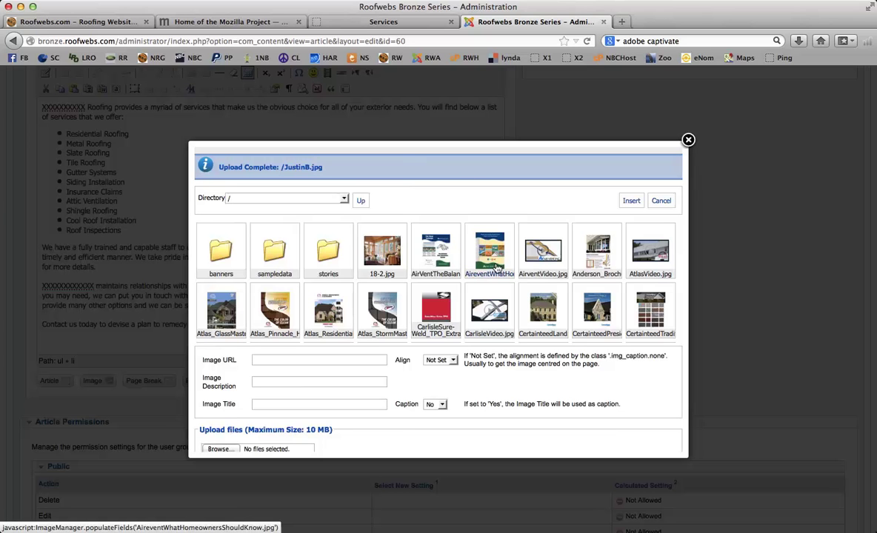
{"action": "scroll", "coordinate": [496, 270], "scroll_direction": "down", "scroll_amount": 1}
{"action": "scroll", "coordinate": [496, 270], "scroll_direction": "down", "scroll_amount": 10}
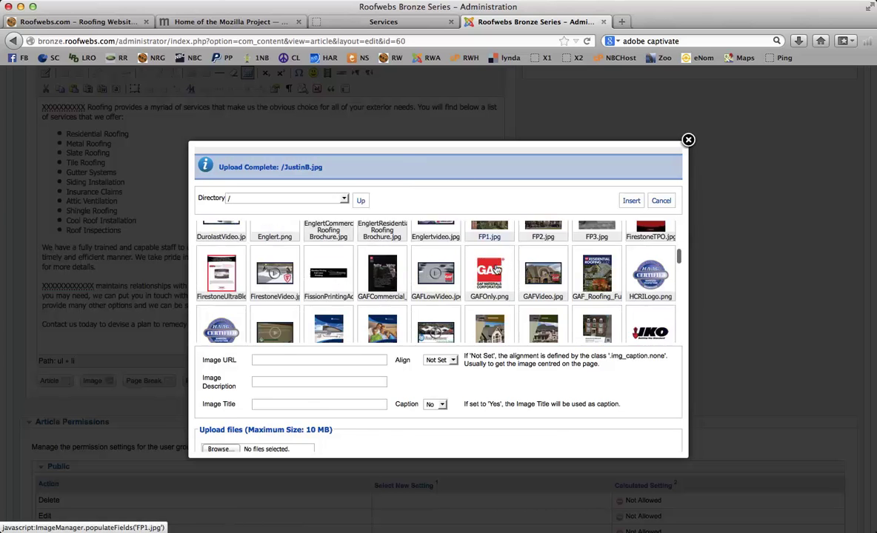
{"action": "scroll", "coordinate": [496, 269], "scroll_direction": "down", "scroll_amount": 3}
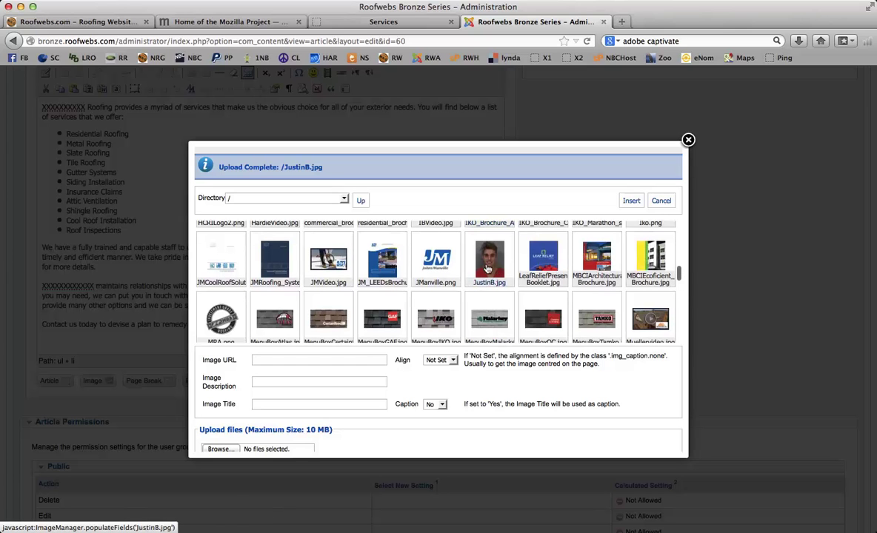
{"action": "left_click", "coordinate": [488, 263]}
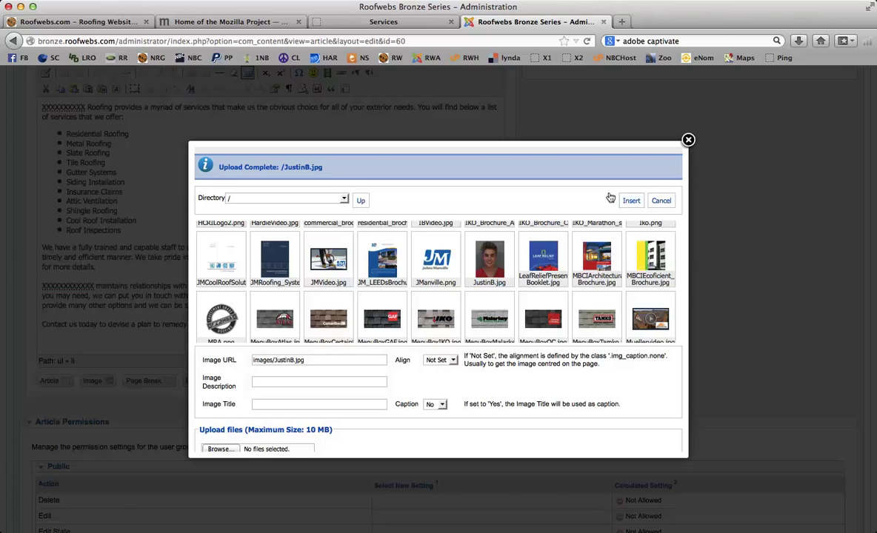
{"action": "left_click", "coordinate": [630, 201]}
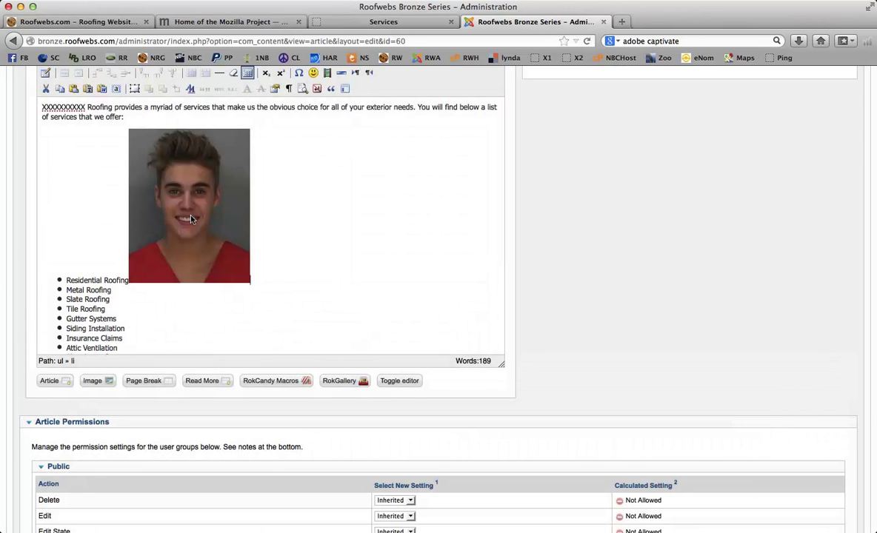
{"action": "scroll", "coordinate": [268, 227], "scroll_direction": "up", "scroll_amount": 1}
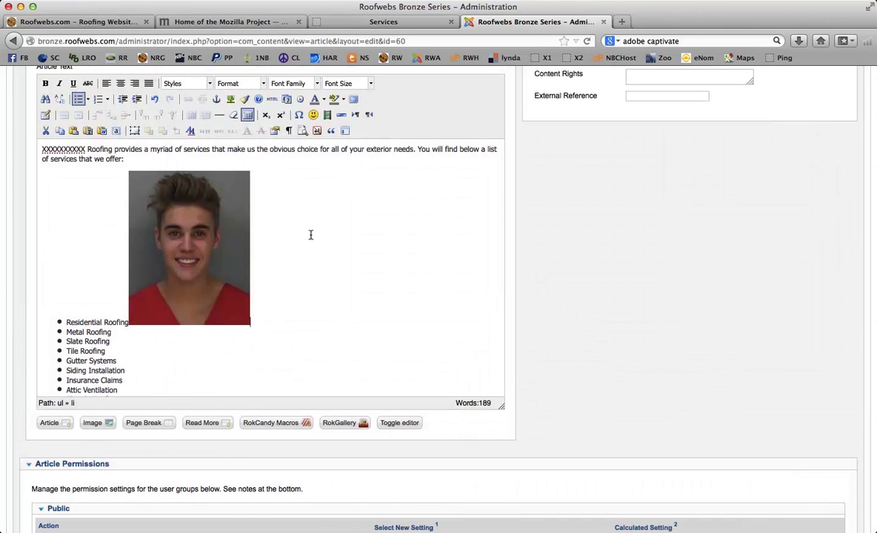
Step: Align the JustinB.jpg image to the right of the services list and save the article
{"action": "left_click", "coordinate": [150, 264]}
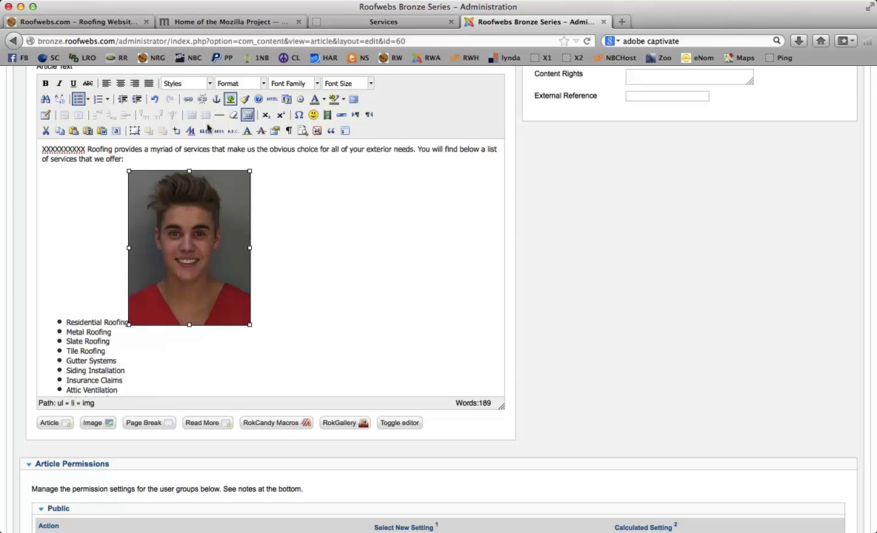
{"action": "scroll", "coordinate": [200, 121], "scroll_direction": "up", "scroll_amount": 3}
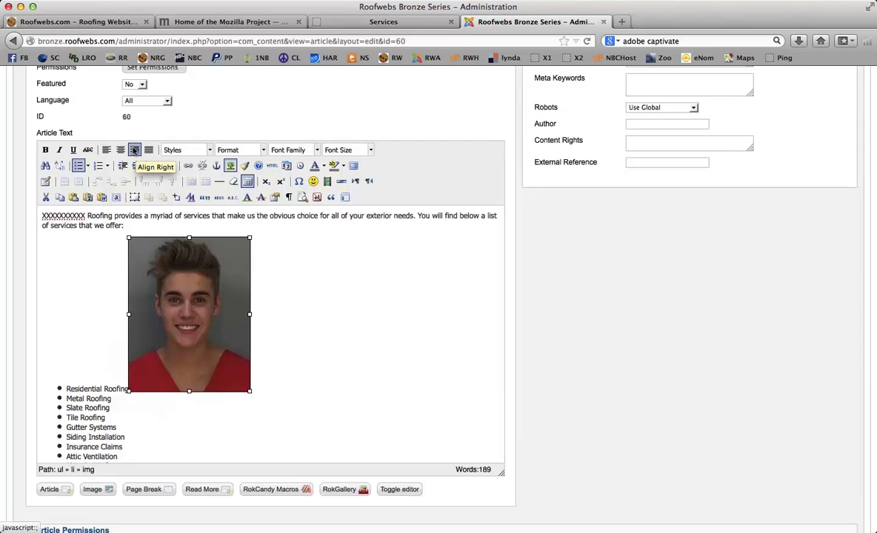
{"action": "left_click", "coordinate": [134, 150]}
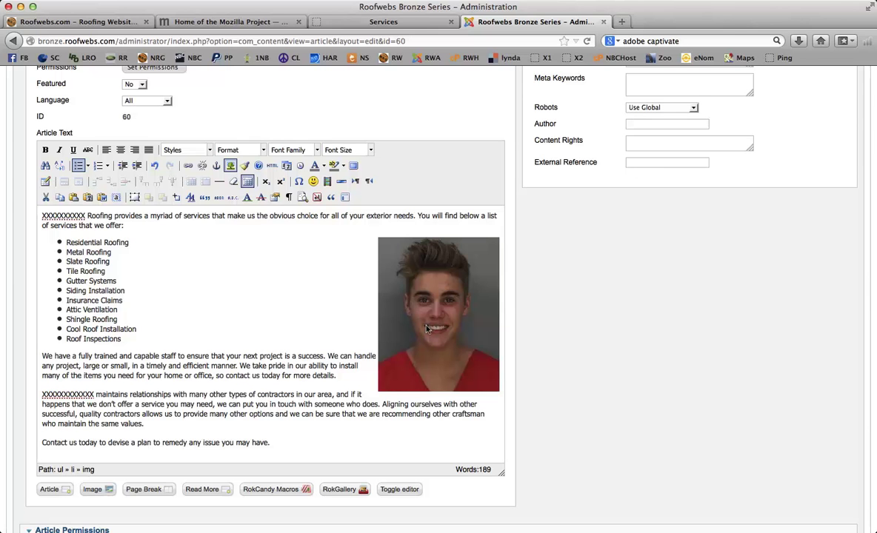
{"action": "scroll", "coordinate": [515, 303], "scroll_direction": "up", "scroll_amount": 5}
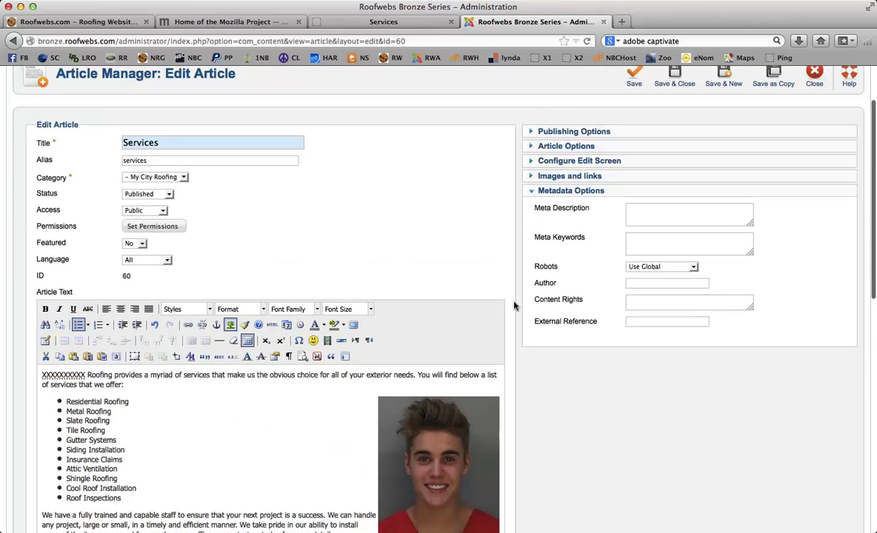
{"action": "scroll", "coordinate": [527, 206], "scroll_direction": "up", "scroll_amount": 2}
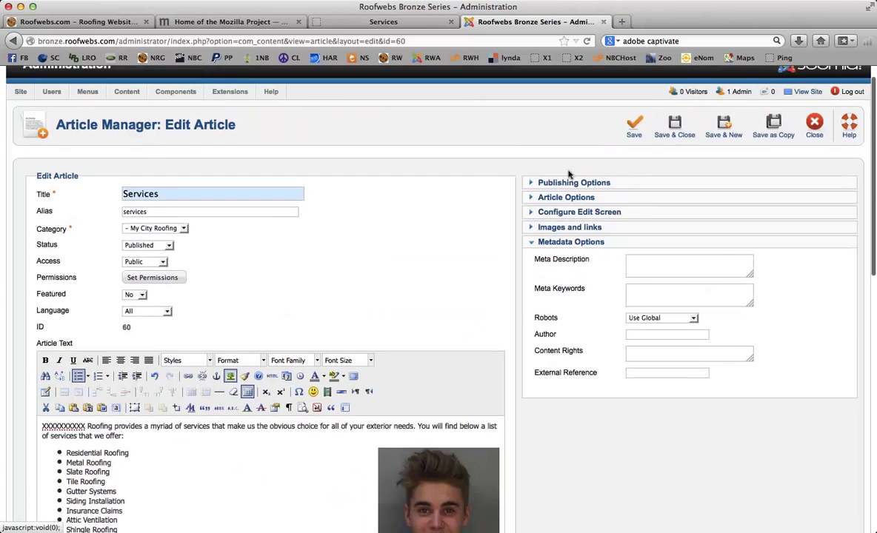
{"action": "left_click", "coordinate": [626, 138]}
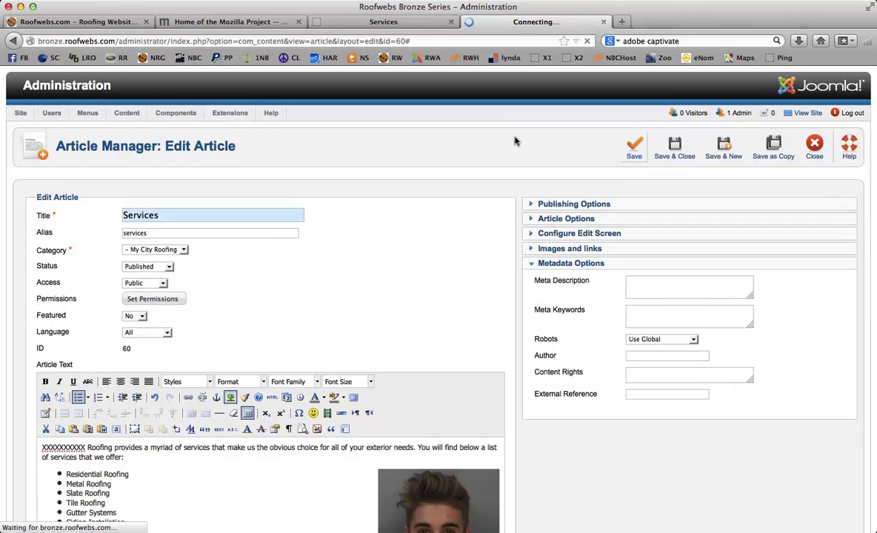
Step: Reload the public Services page and check how the image sits beside the services list
{"action": "left_click", "coordinate": [362, 24]}
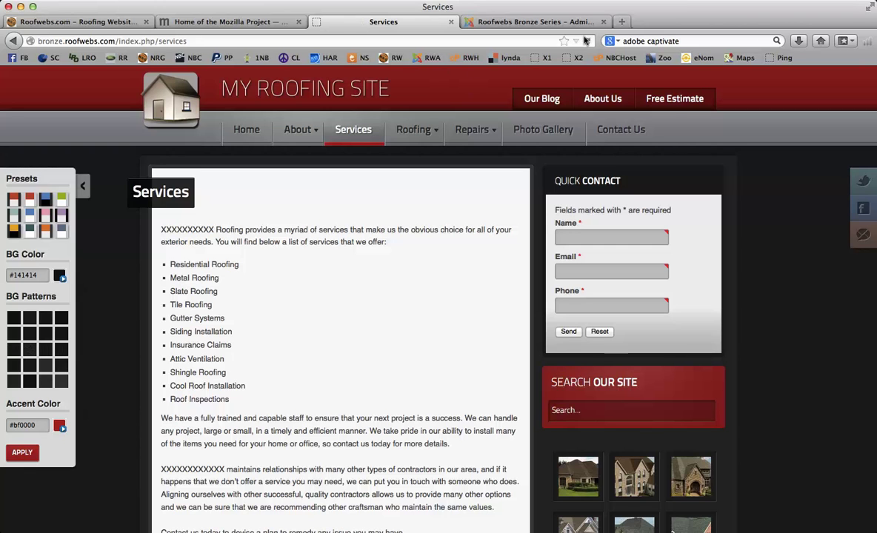
{"action": "left_click", "coordinate": [585, 40]}
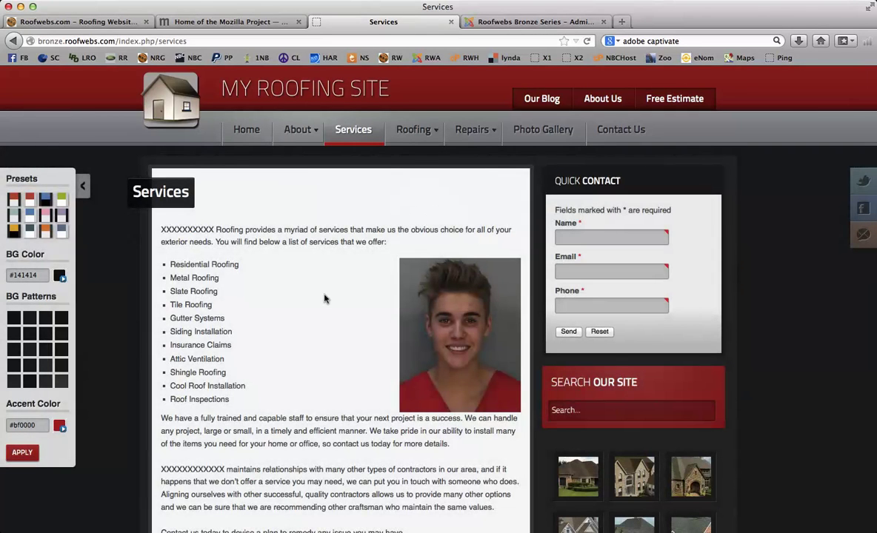
{"action": "scroll", "coordinate": [326, 298], "scroll_direction": "down", "scroll_amount": 1}
{"action": "scroll", "coordinate": [324, 298], "scroll_direction": "down", "scroll_amount": 1}
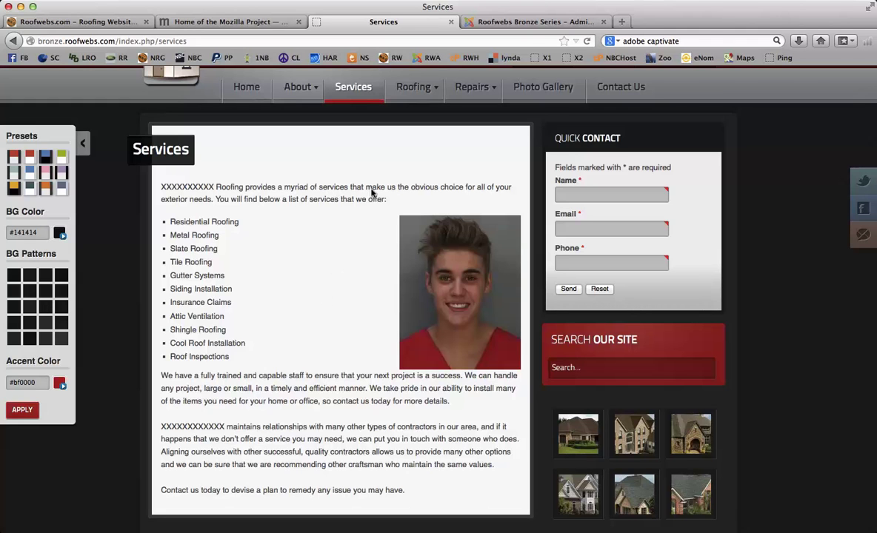
Step: Return to the article editor and delete the JustinB.jpg image from the Services text
{"action": "left_click", "coordinate": [542, 21]}
{"action": "scroll", "coordinate": [512, 200], "scroll_direction": "down", "scroll_amount": 5}
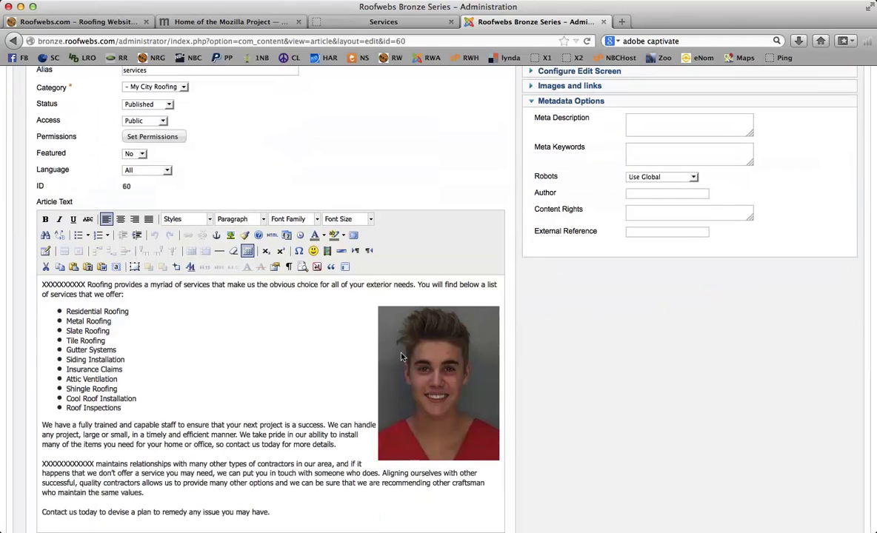
{"action": "left_click", "coordinate": [402, 358]}
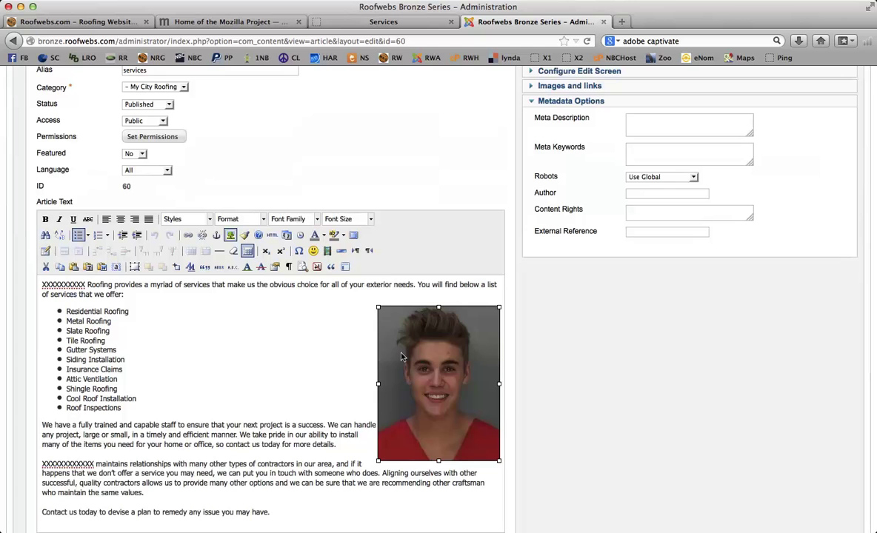
{"action": "key", "text": "Delete"}
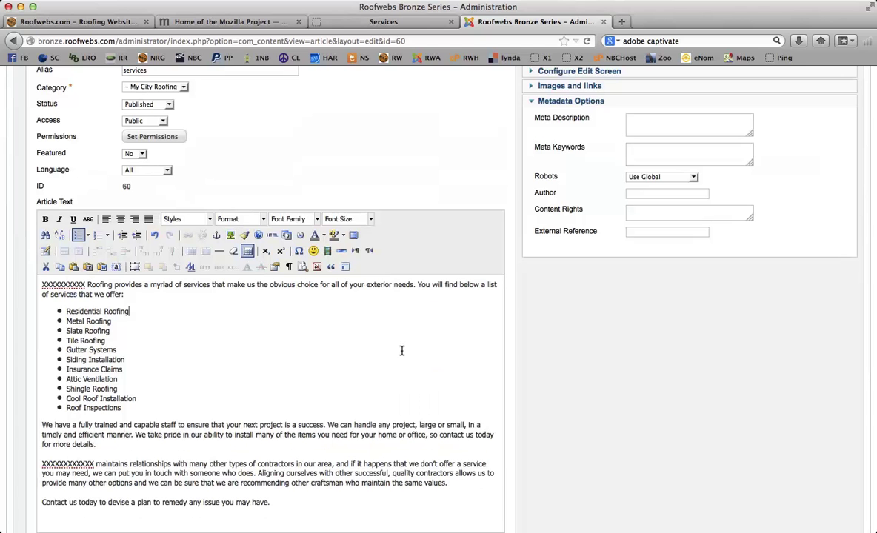
Step: Insert the stored image FP1.jpg after the Residential Roofing bullet
{"action": "scroll", "coordinate": [524, 337], "scroll_direction": "down", "scroll_amount": 3}
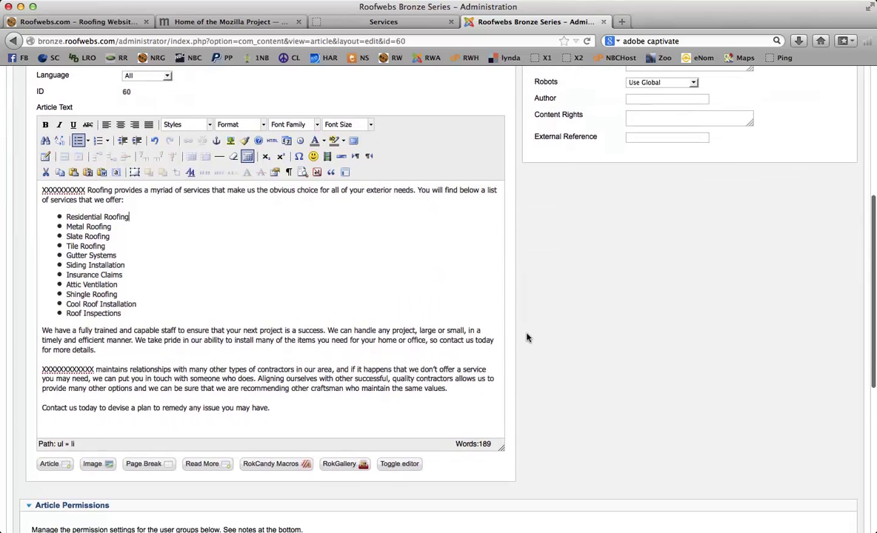
{"action": "left_click", "coordinate": [96, 464]}
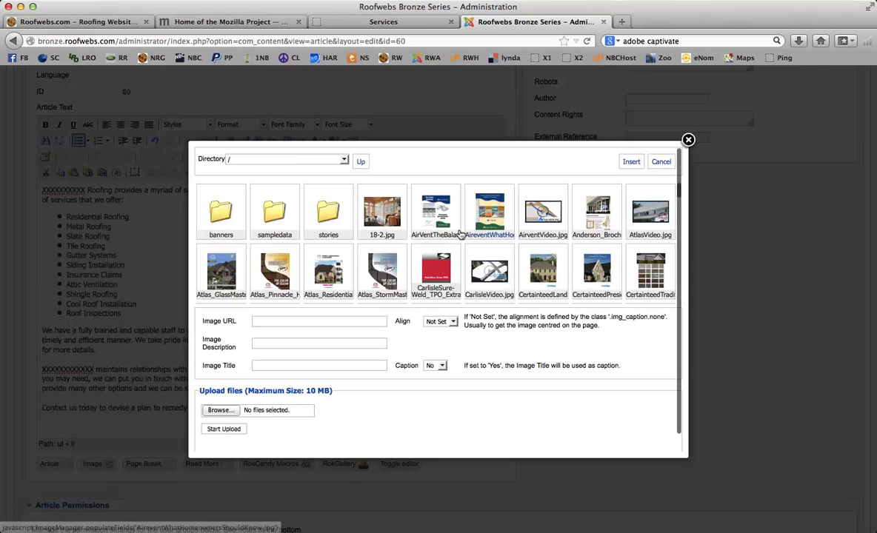
{"action": "scroll", "coordinate": [460, 234], "scroll_direction": "down", "scroll_amount": 5}
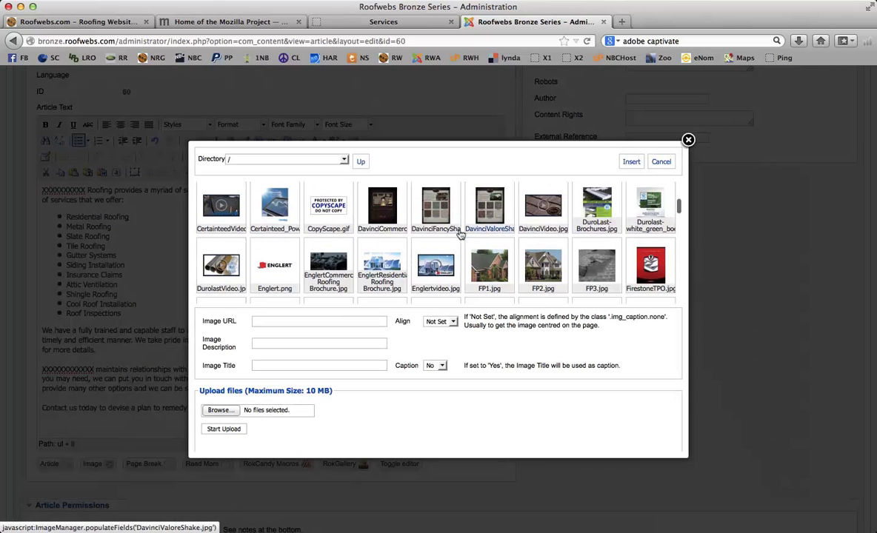
{"action": "left_click", "coordinate": [482, 234]}
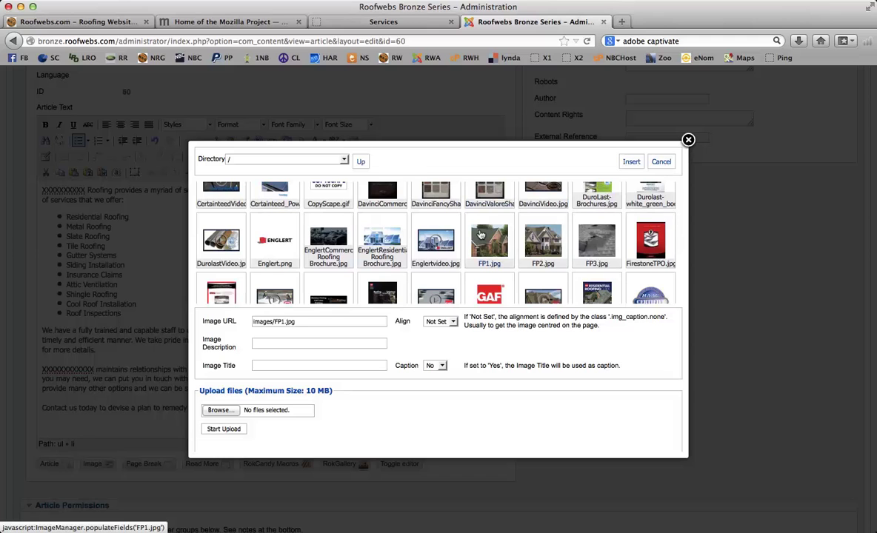
{"action": "left_click", "coordinate": [631, 162]}
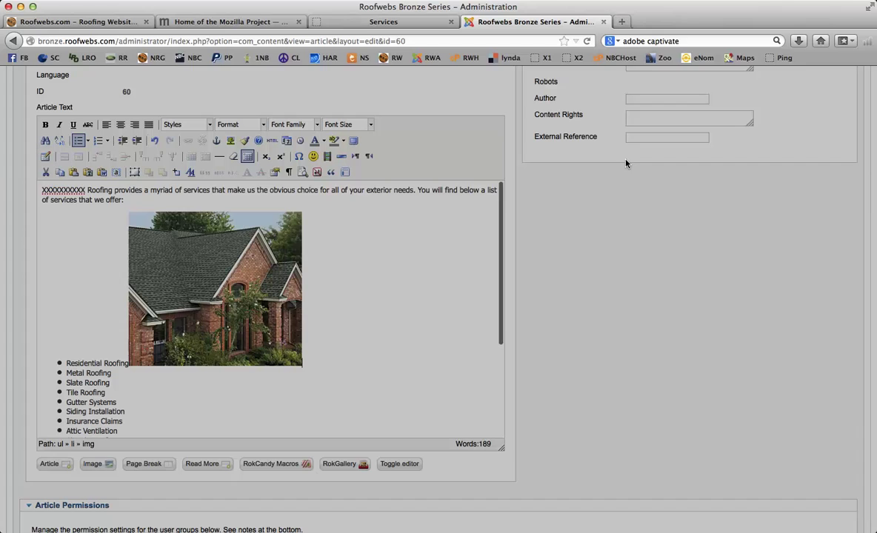
Step: Try the house image with left alignment, and set its alignment to right beside the services list
{"action": "left_click", "coordinate": [213, 261]}
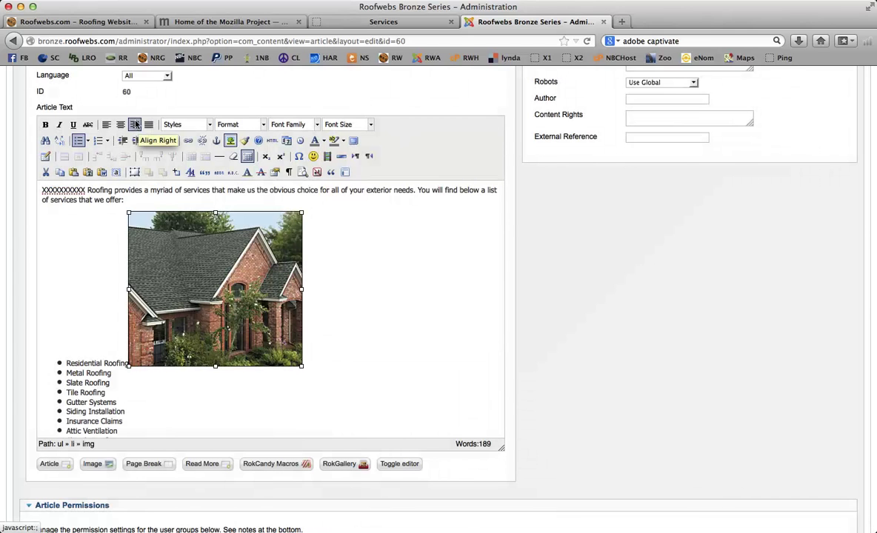
{"action": "left_click", "coordinate": [107, 125]}
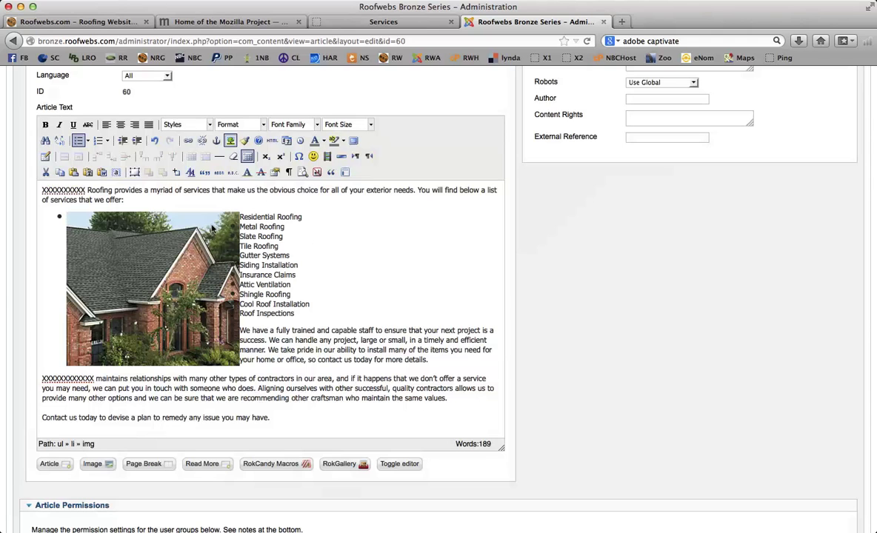
{"action": "left_click", "coordinate": [113, 227]}
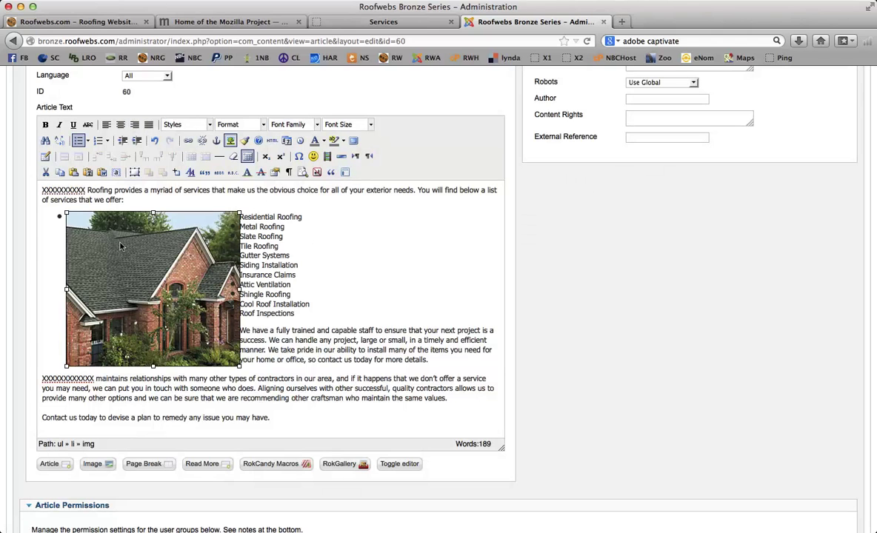
{"action": "left_click", "coordinate": [133, 127]}
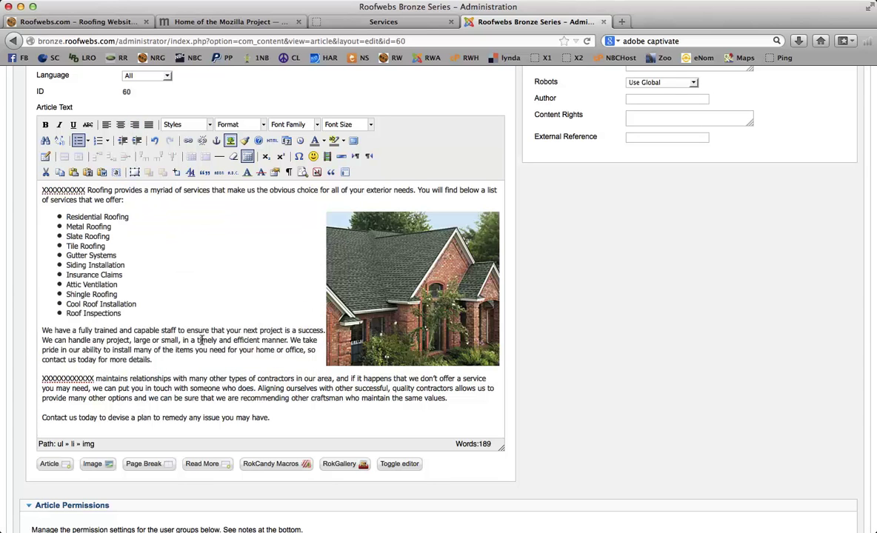
Step: Try to move the house image onto a centred blank line between the introductory paragraph and the services list
{"action": "left_click", "coordinate": [179, 196]}
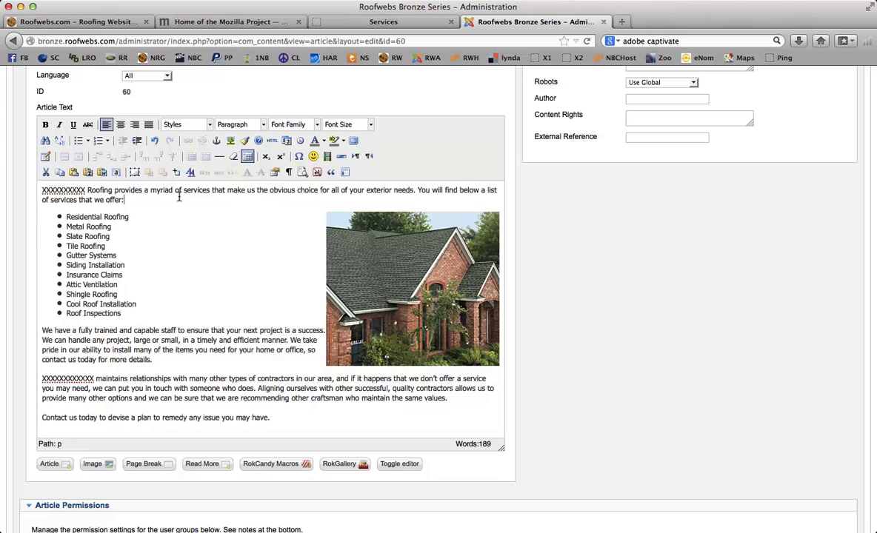
{"action": "key", "text": "Return"}
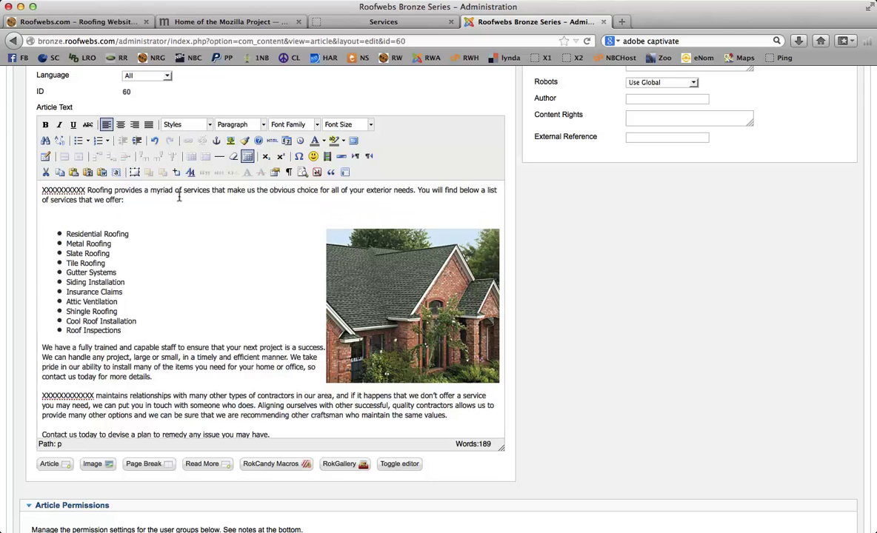
{"action": "left_click", "coordinate": [271, 223]}
{"action": "left_click_drag", "start_coordinate": [271, 223], "coordinate": [258, 211]}
{"action": "left_click", "coordinate": [120, 125]}
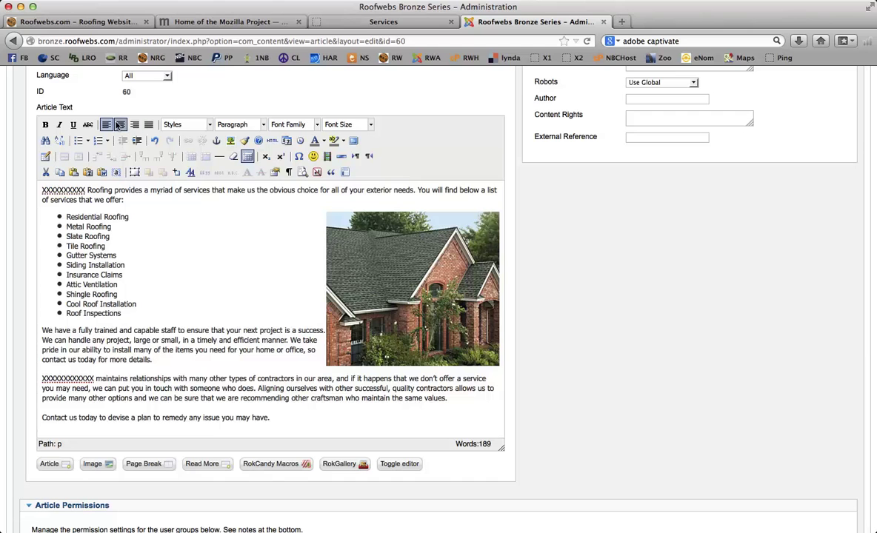
{"action": "left_click_drag", "start_coordinate": [345, 266], "coordinate": [233, 203]}
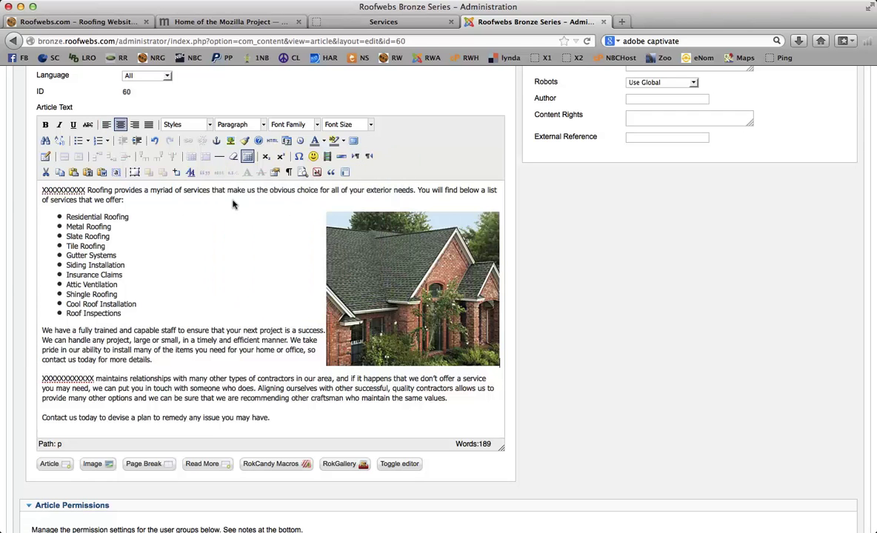
Step: Add two blank lines above the introductory paragraph and move the house image up to the start of the article
{"action": "left_click", "coordinate": [43, 185]}
{"action": "key", "text": "Return"}
{"action": "key", "text": "Return"}
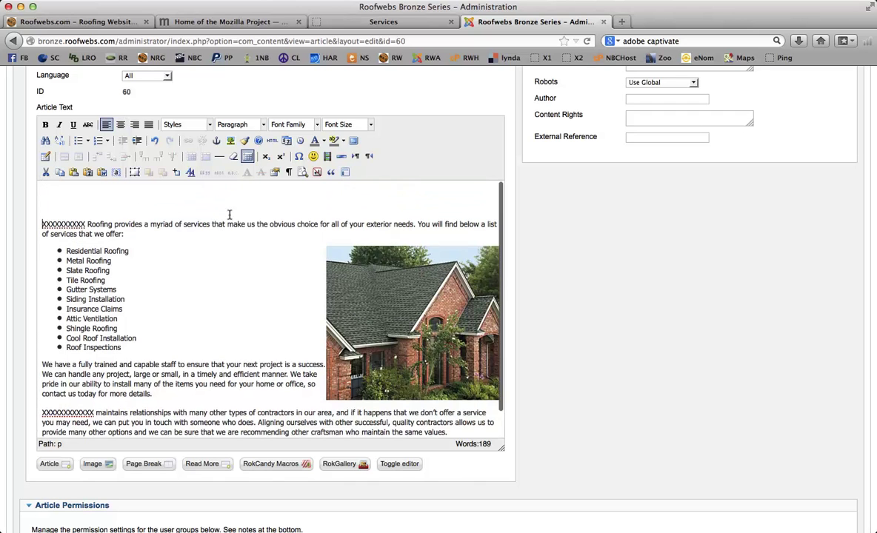
{"action": "left_click_drag", "start_coordinate": [327, 275], "coordinate": [322, 191]}
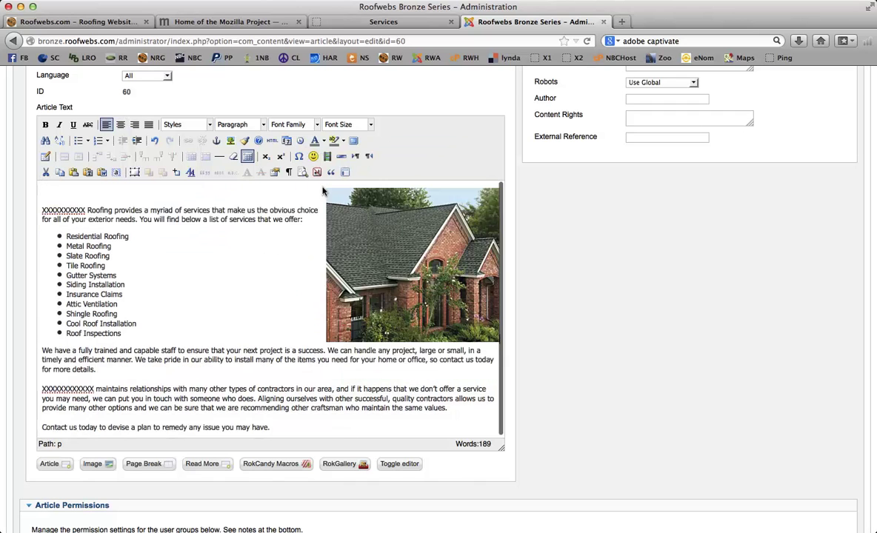
{"action": "left_click_drag", "start_coordinate": [382, 228], "coordinate": [234, 184]}
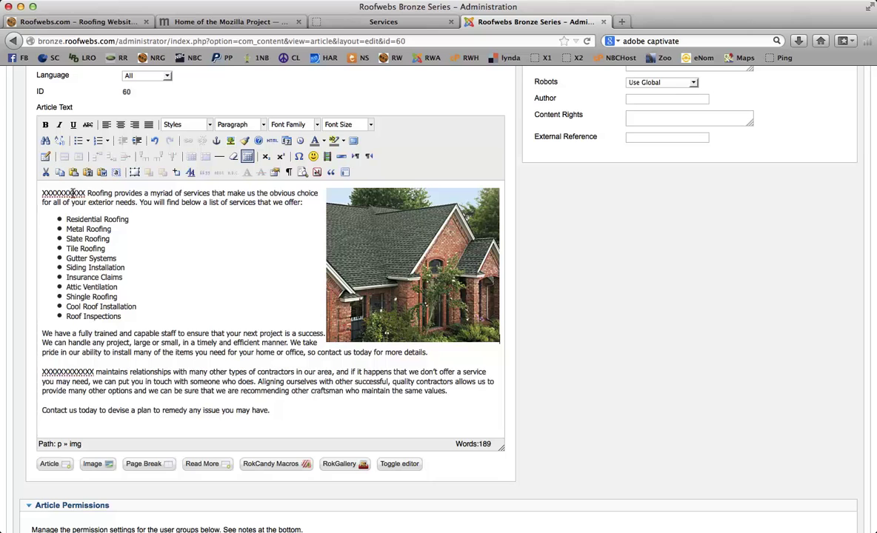
Step: Add more blank lines above the introductory paragraph and delete the right-aligned house image
{"action": "left_click", "coordinate": [41, 191]}
{"action": "key", "text": "Return"}
{"action": "key", "text": "Return"}
{"action": "key", "text": "Return"}
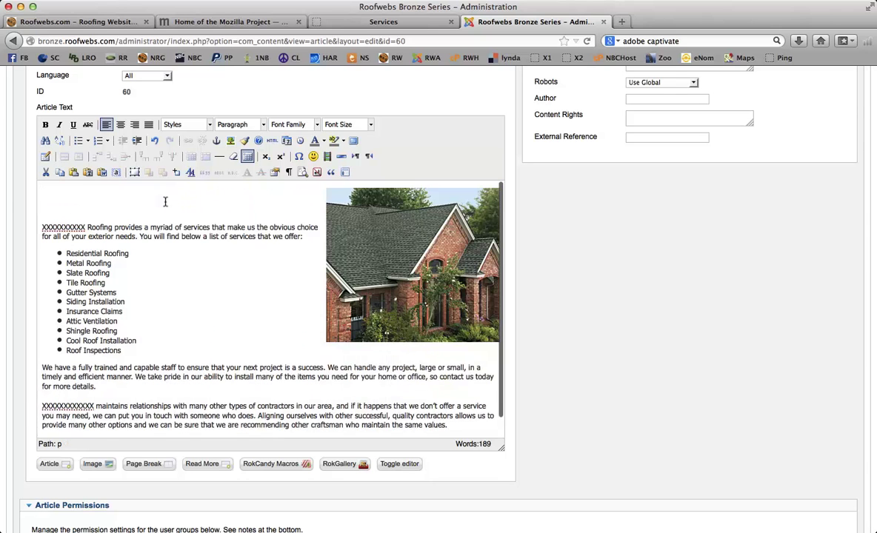
{"action": "left_click", "coordinate": [378, 232]}
{"action": "key", "text": "BackSpace"}
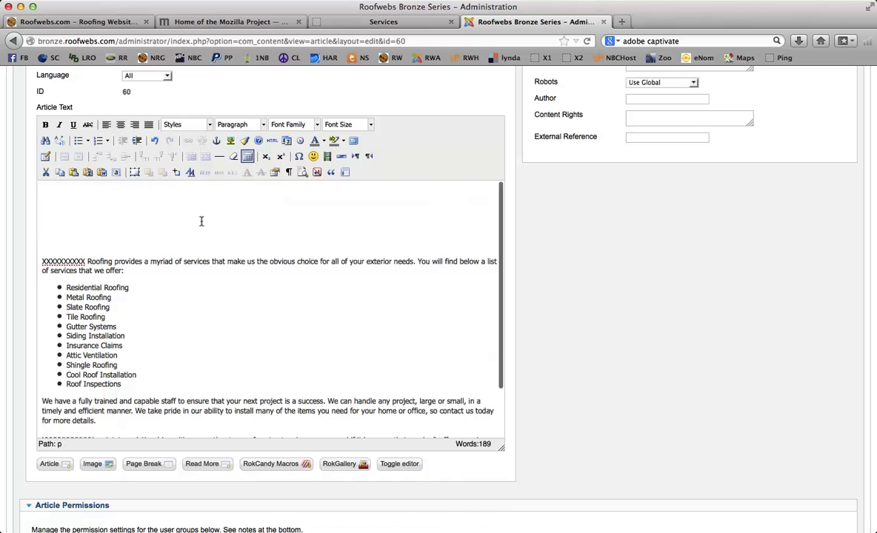
Step: Insert FP1.jpg in the blank space above the introductory paragraph and centre it
{"action": "left_click", "coordinate": [95, 464]}
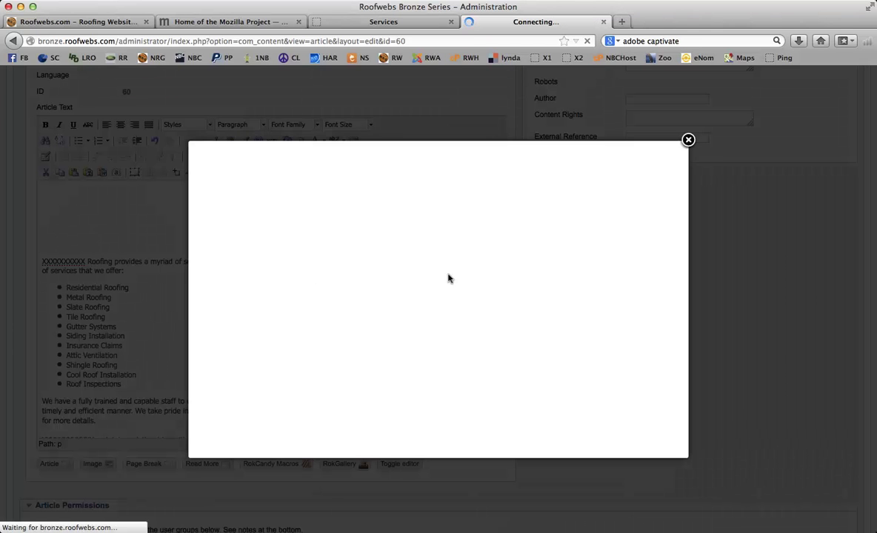
{"action": "scroll", "coordinate": [471, 250], "scroll_direction": "down", "scroll_amount": 5}
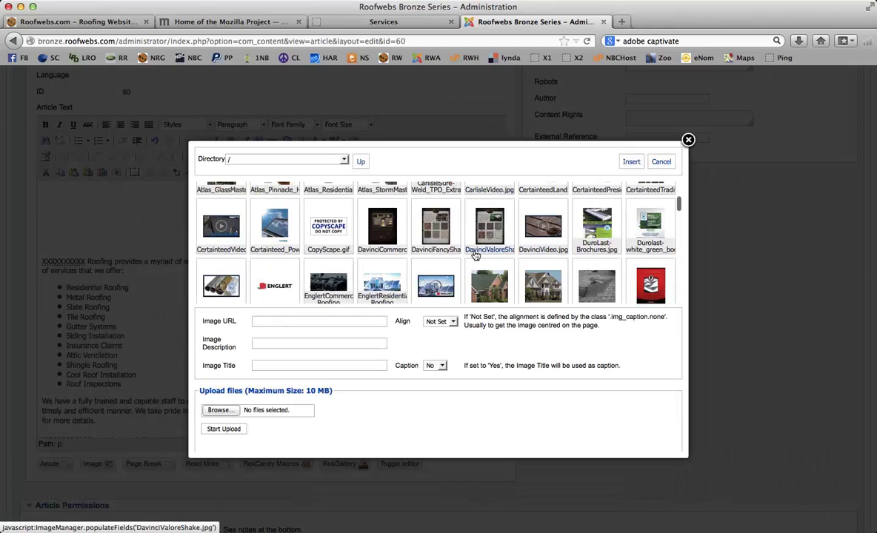
{"action": "left_click", "coordinate": [491, 250]}
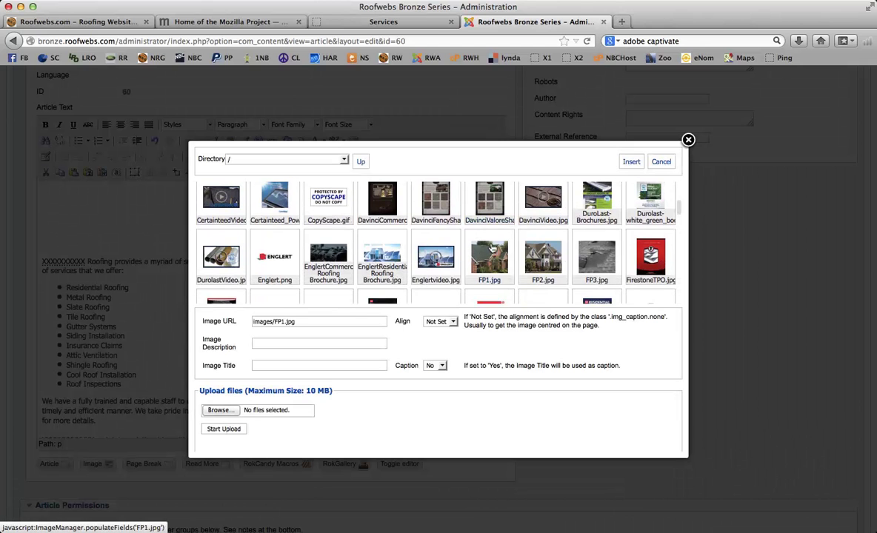
{"action": "left_click", "coordinate": [631, 162]}
{"action": "left_click", "coordinate": [91, 236]}
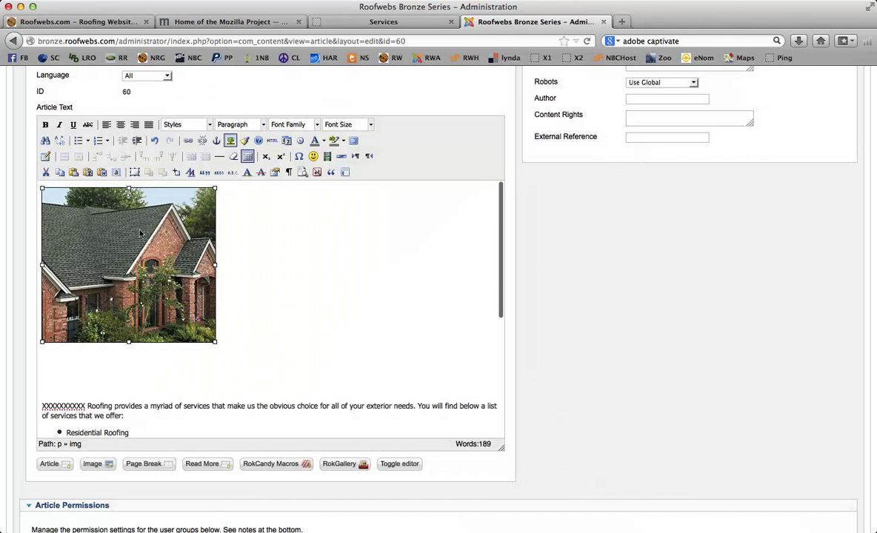
{"action": "left_click", "coordinate": [121, 124]}
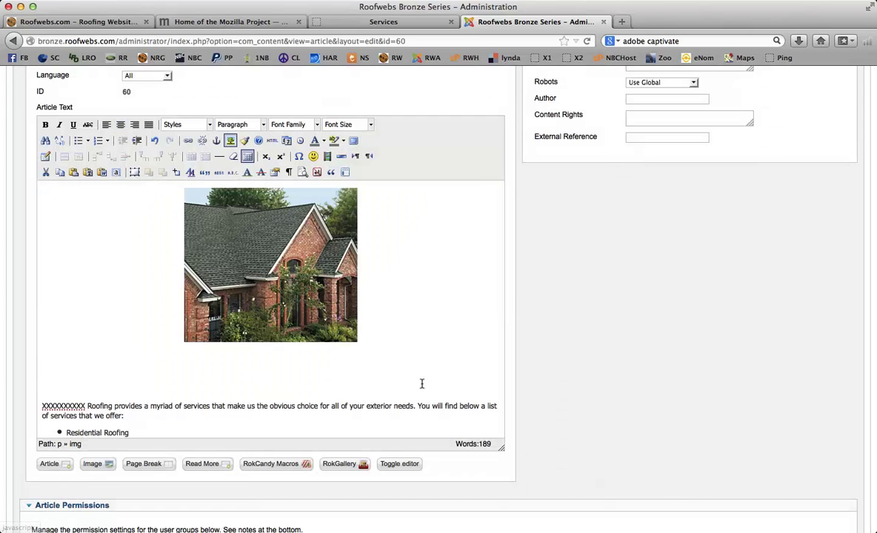
Step: Remove two of the blank lines between the centred house image and the introductory paragraph
{"action": "left_click", "coordinate": [448, 362]}
{"action": "key", "text": "BackSpace"}
{"action": "key", "text": "BackSpace"}
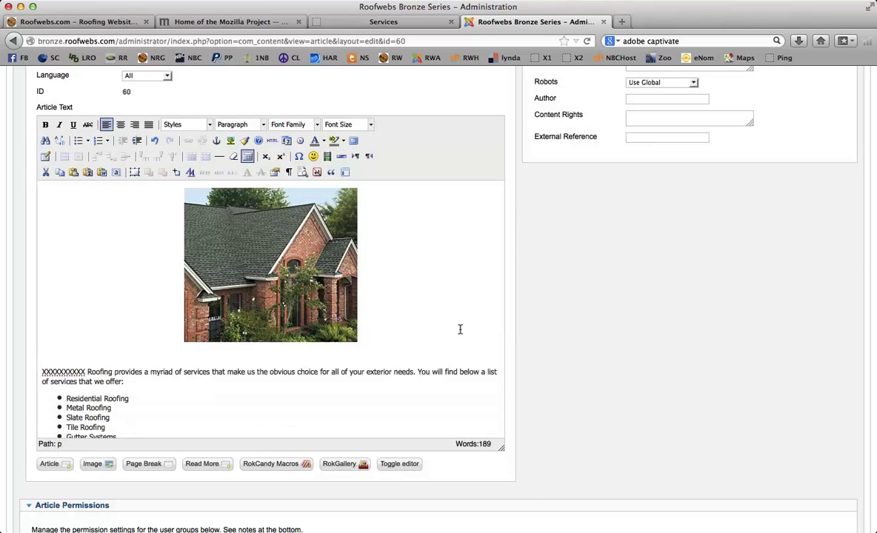
Step: Enlarge the centred house image in two passes by its lower corners, keeping it above the introductory paragraph
{"action": "left_click", "coordinate": [234, 260]}
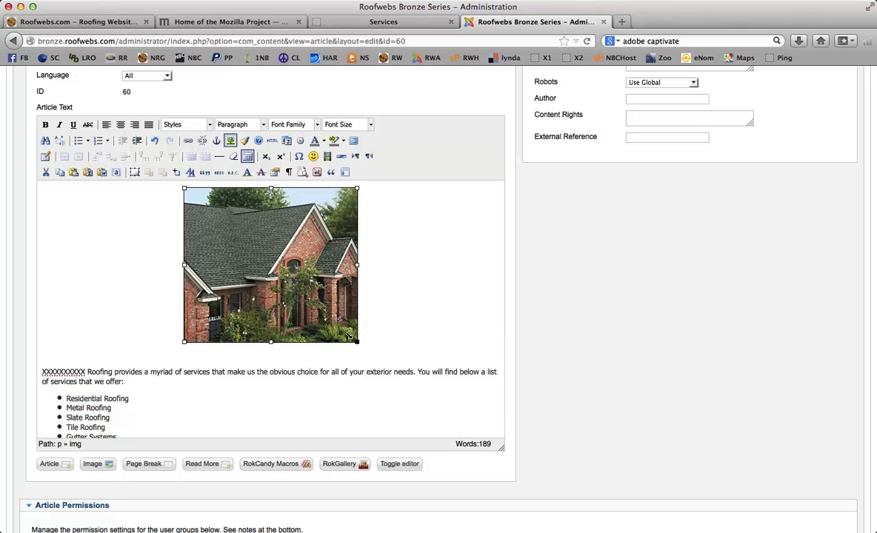
{"action": "left_click_drag", "start_coordinate": [357, 341], "coordinate": [389, 347]}
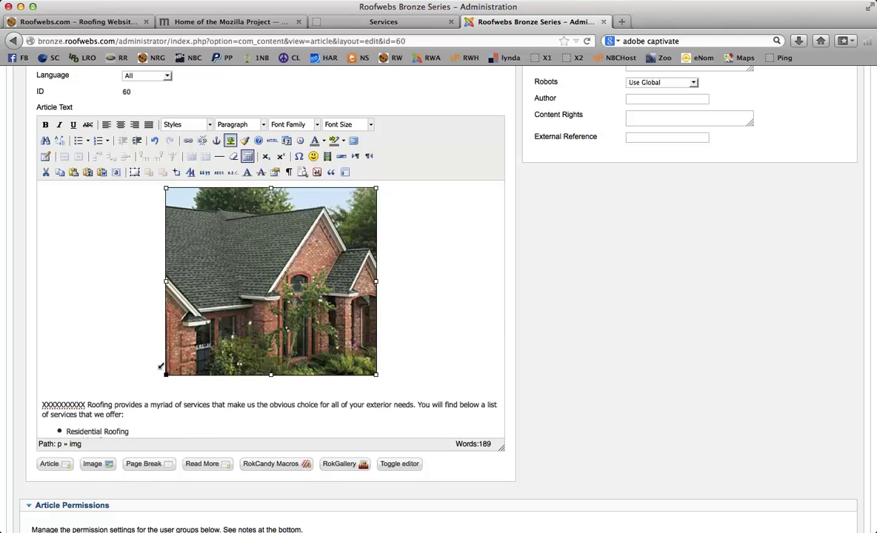
{"action": "left_click_drag", "start_coordinate": [165, 375], "coordinate": [84, 424]}
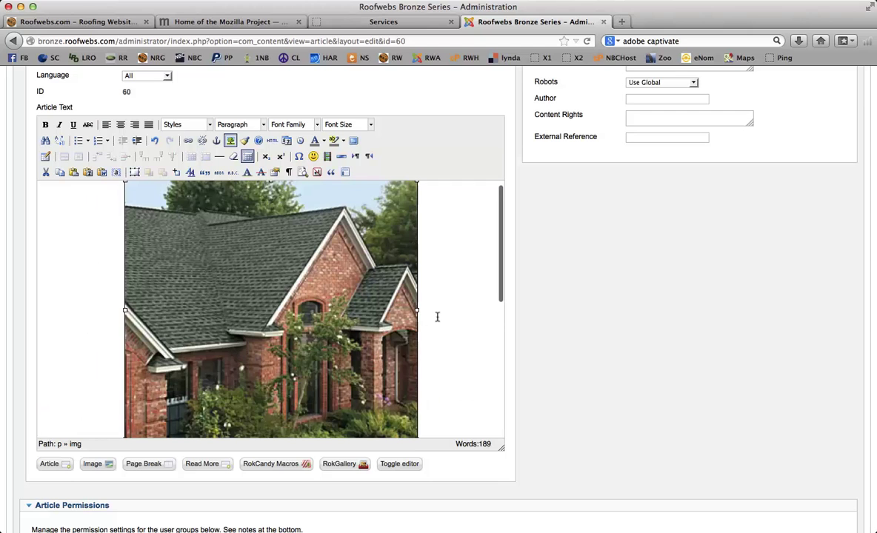
Step: Shrink the enlarged house image in two passes until it and the start of the services list fit in the editor
{"action": "scroll", "coordinate": [435, 316], "scroll_direction": "down", "scroll_amount": 2}
{"action": "scroll", "coordinate": [380, 314], "scroll_direction": "up", "scroll_amount": 1}
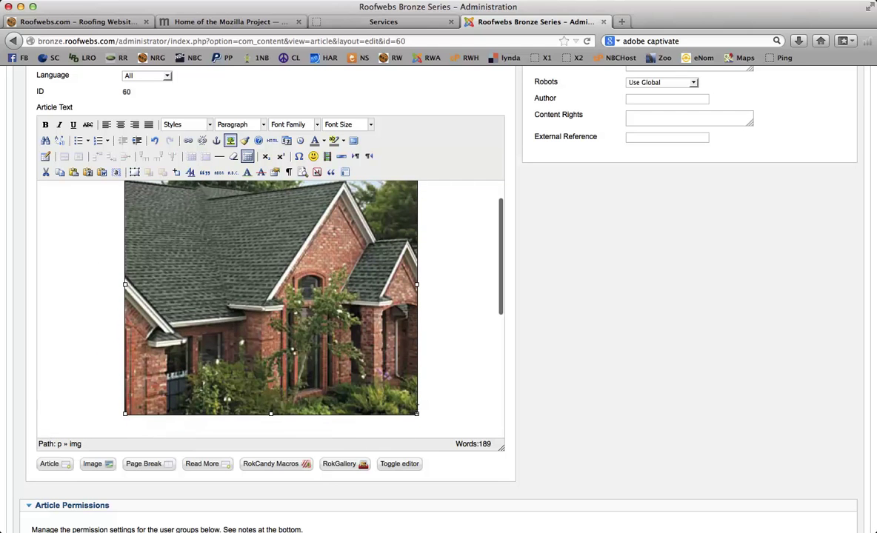
{"action": "left_click_drag", "start_coordinate": [417, 413], "coordinate": [322, 327]}
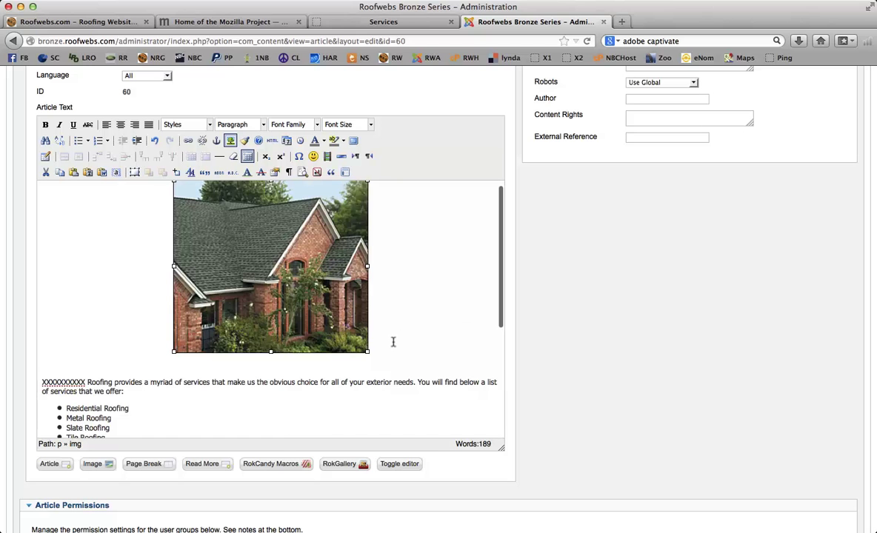
{"action": "left_click_drag", "start_coordinate": [368, 352], "coordinate": [352, 334]}
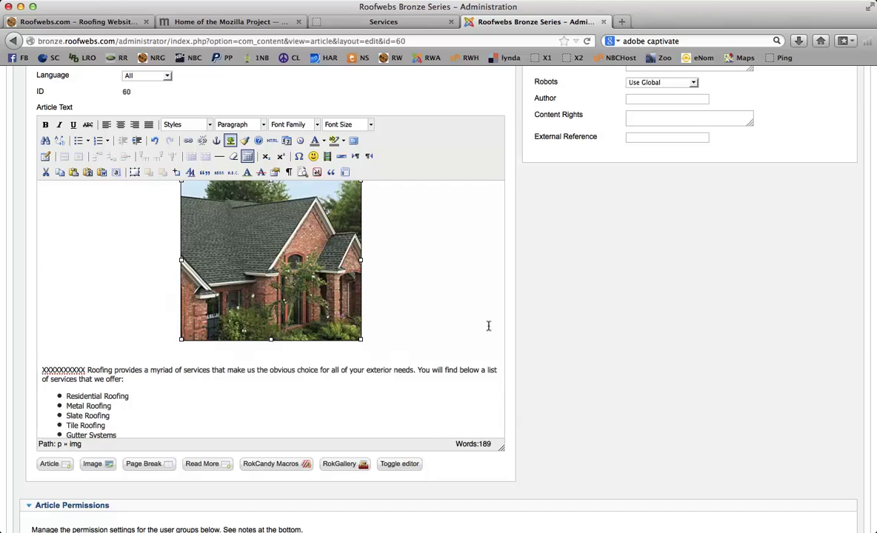
{"action": "scroll", "coordinate": [464, 309], "scroll_direction": "up", "scroll_amount": 1}
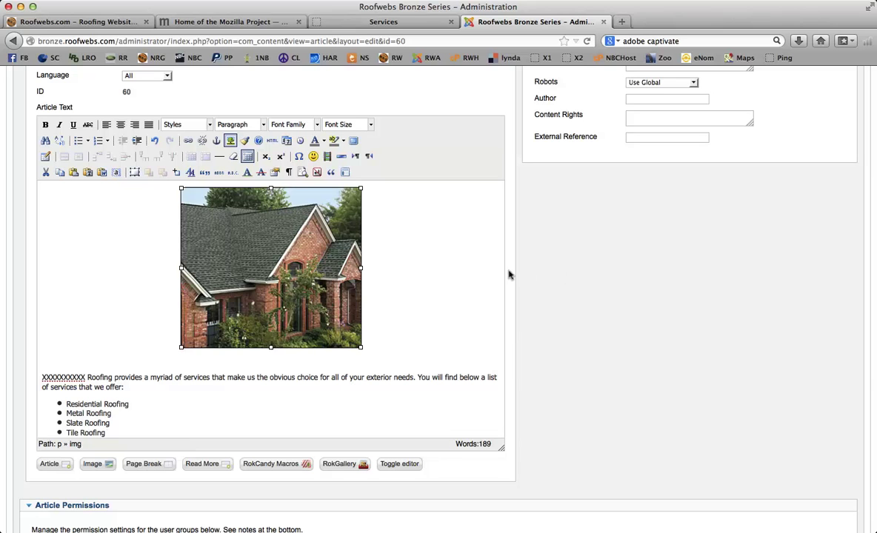
Step: Delete the centred house image and the remaining blank lines above the introductory paragraph, staying on the edit page
{"action": "scroll", "coordinate": [508, 275], "scroll_direction": "up", "scroll_amount": 2}
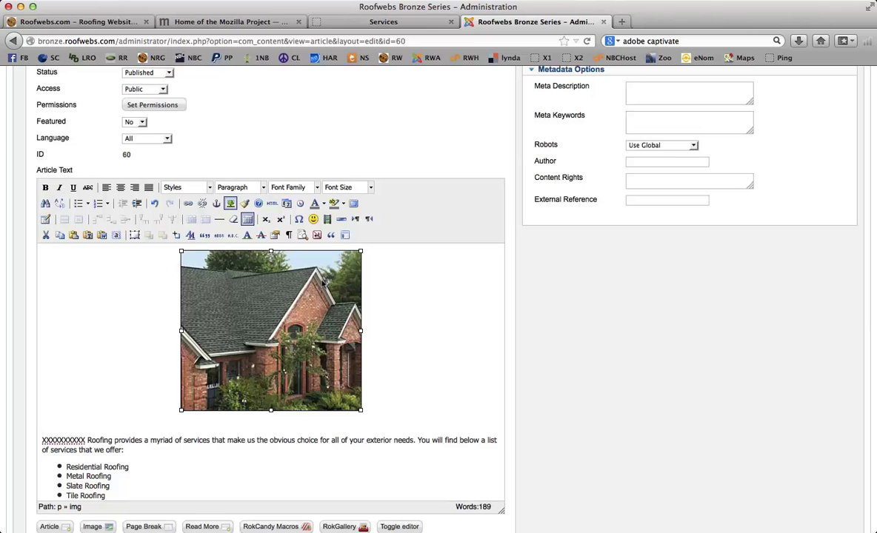
{"action": "key", "text": "BackSpace"}
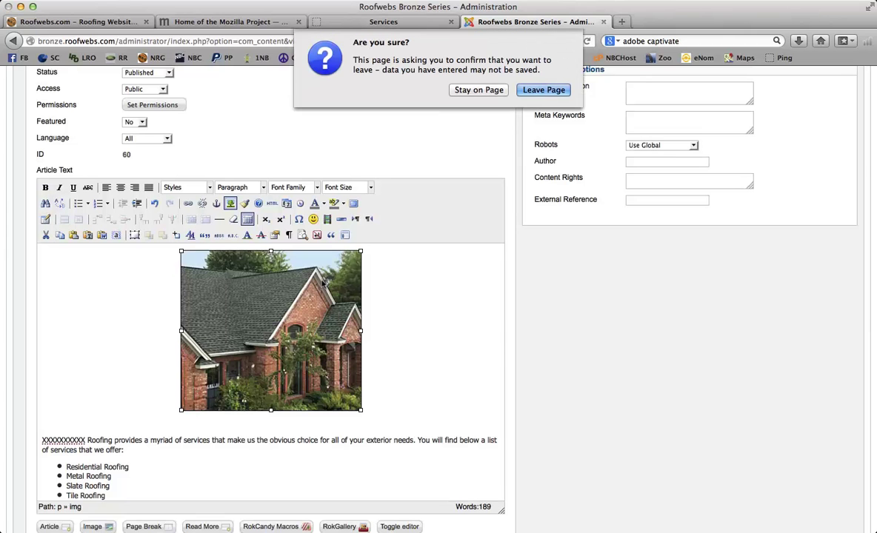
{"action": "left_click", "coordinate": [478, 89]}
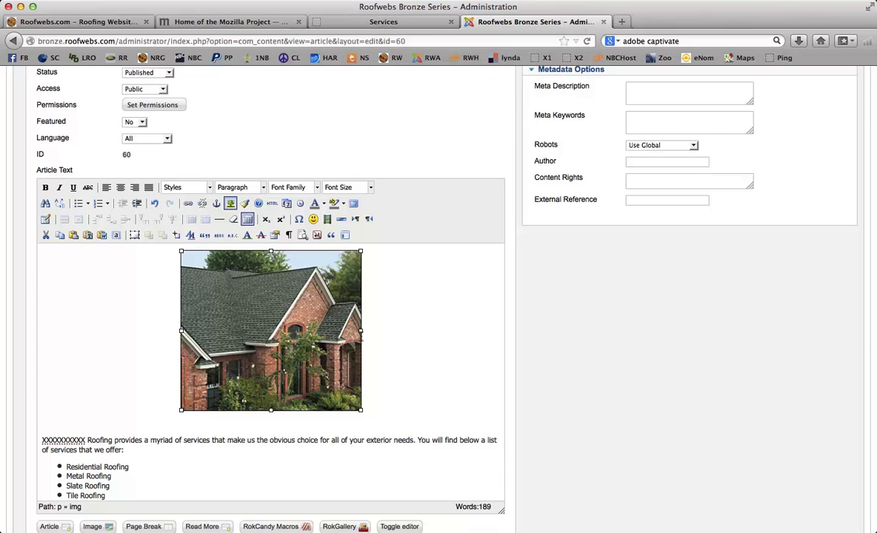
{"action": "key", "text": "Delete"}
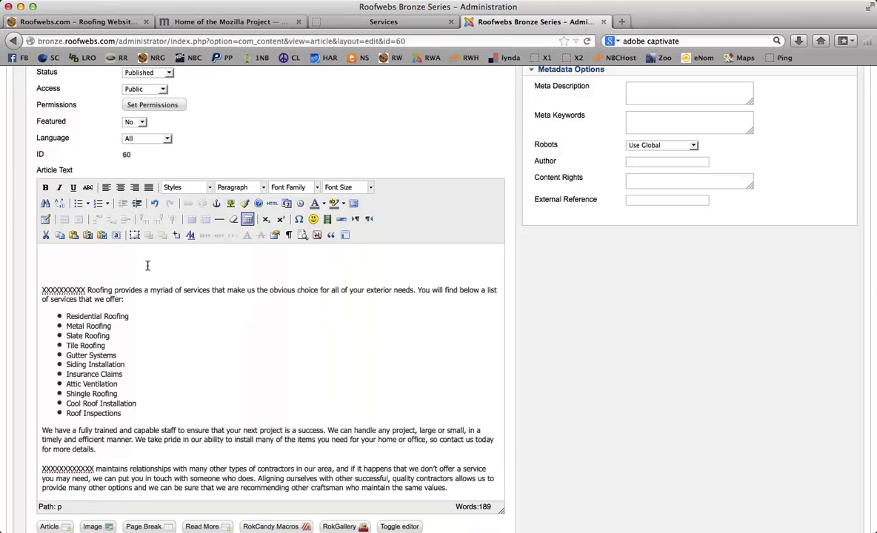
{"action": "key", "text": "Delete"}
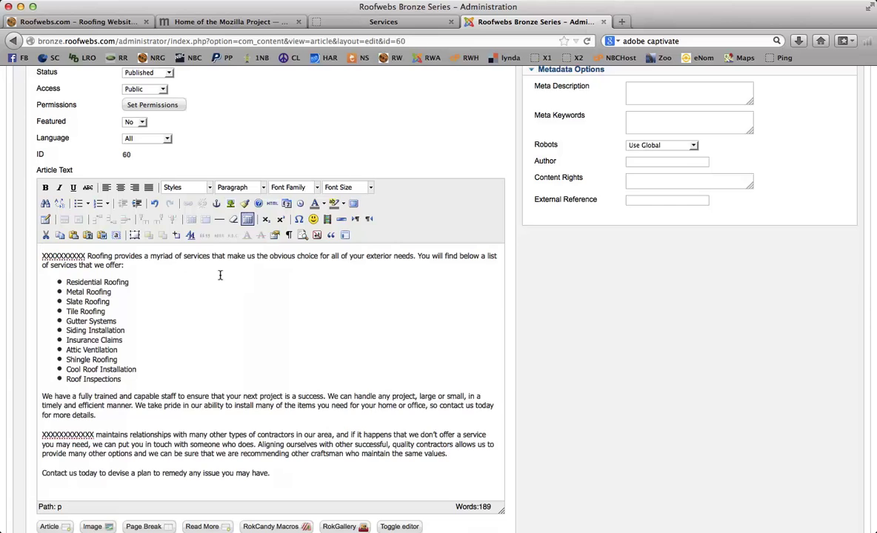
{"action": "scroll", "coordinate": [222, 273], "scroll_direction": "up", "scroll_amount": 2}
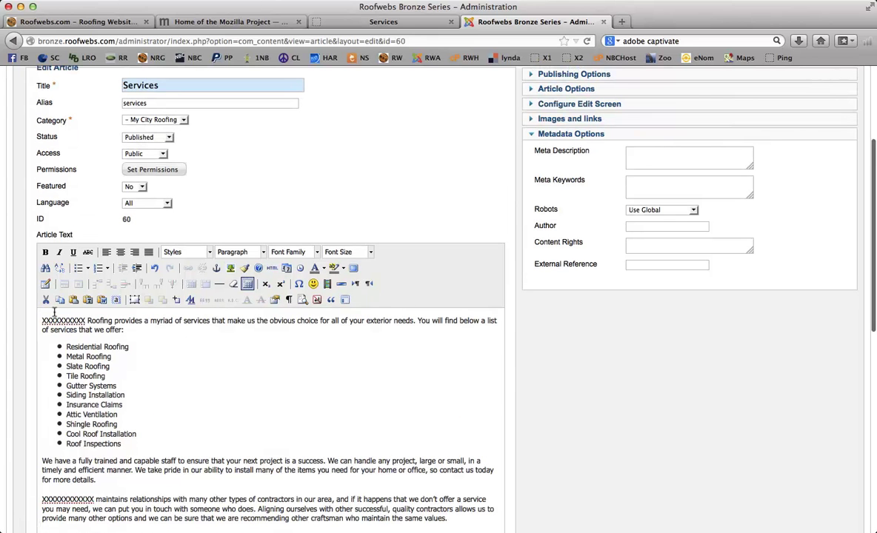
{"action": "key", "text": "Delete"}
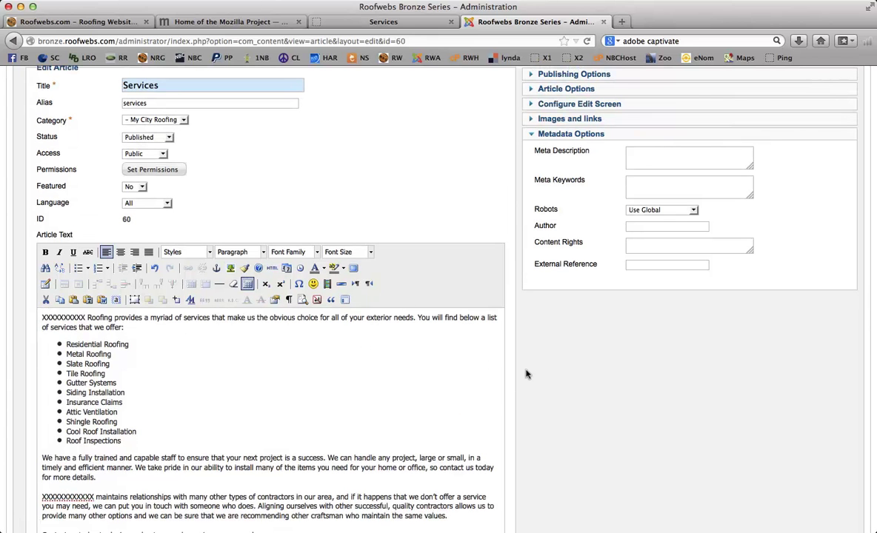
{"action": "scroll", "coordinate": [508, 365], "scroll_direction": "up", "scroll_amount": 2}
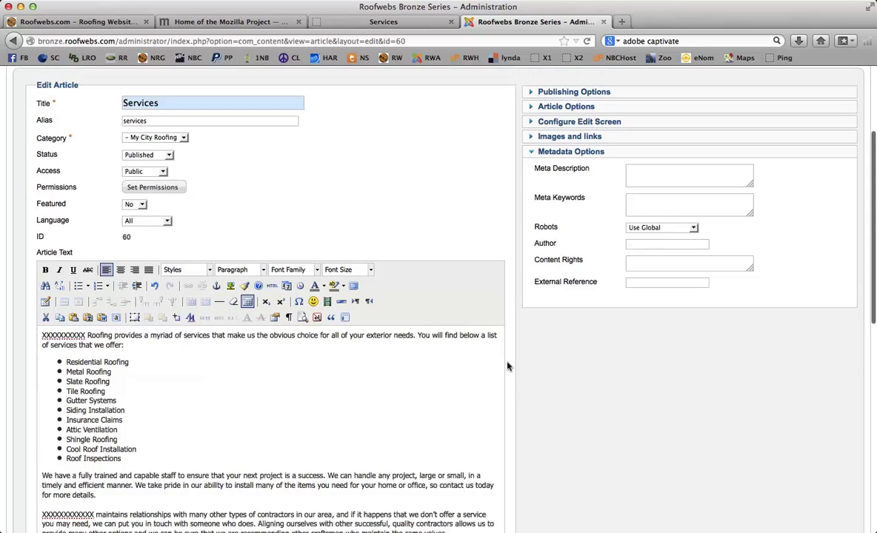
{"action": "scroll", "coordinate": [507, 366], "scroll_direction": "down", "scroll_amount": 1}
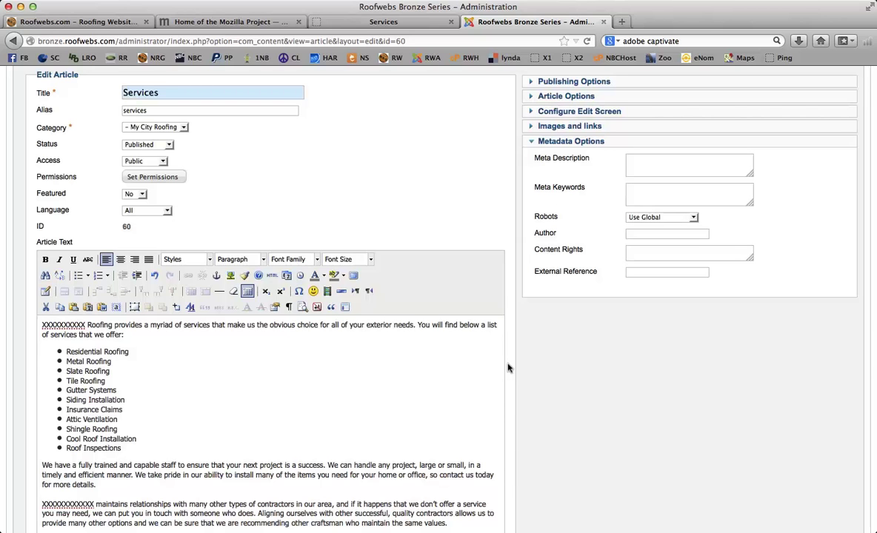
{"action": "scroll", "coordinate": [508, 368], "scroll_direction": "up", "scroll_amount": 1}
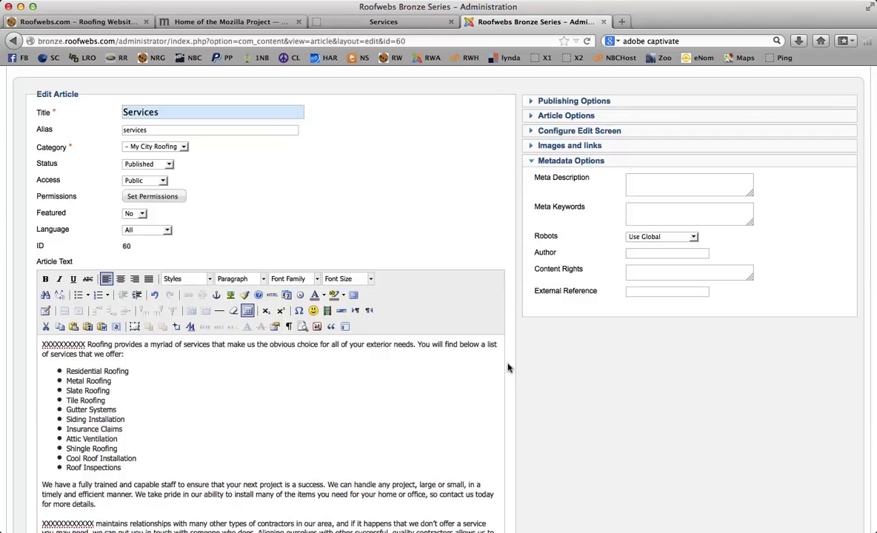
{"action": "scroll", "coordinate": [508, 368], "scroll_direction": "down", "scroll_amount": 1}
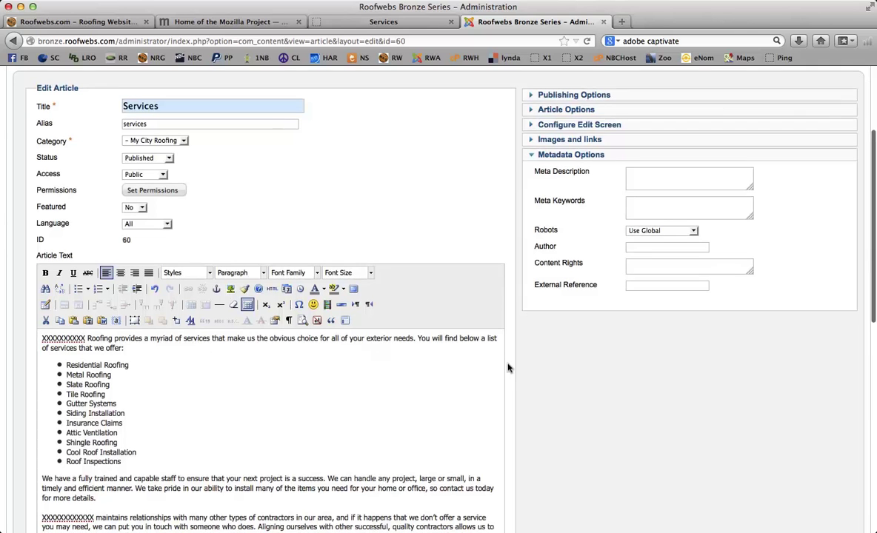
{"action": "scroll", "coordinate": [508, 368], "scroll_direction": "down", "scroll_amount": 1}
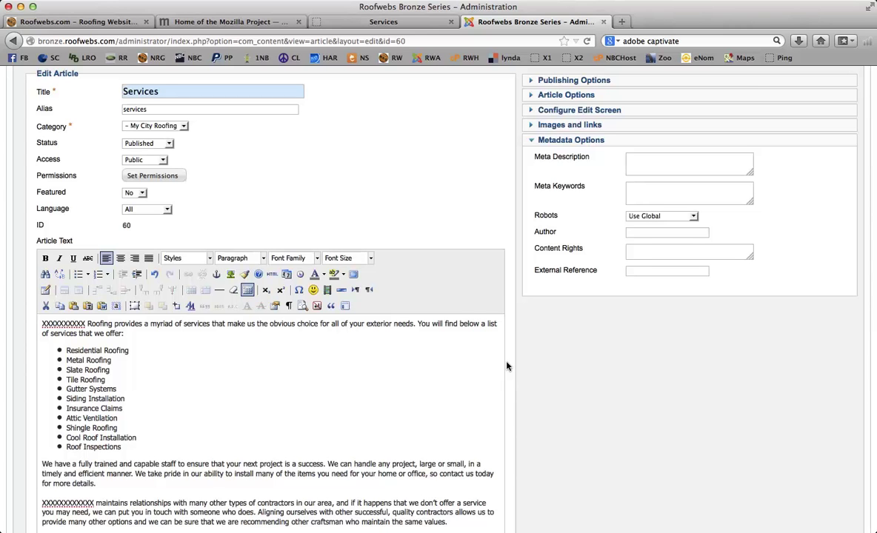
{"action": "scroll", "coordinate": [508, 366], "scroll_direction": "up", "scroll_amount": 2}
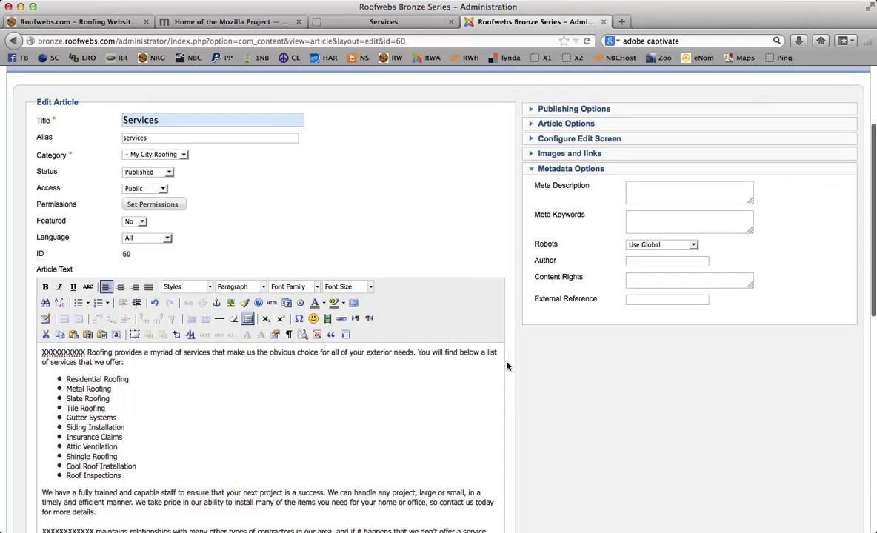
{"action": "scroll", "coordinate": [508, 366], "scroll_direction": "down", "scroll_amount": 1}
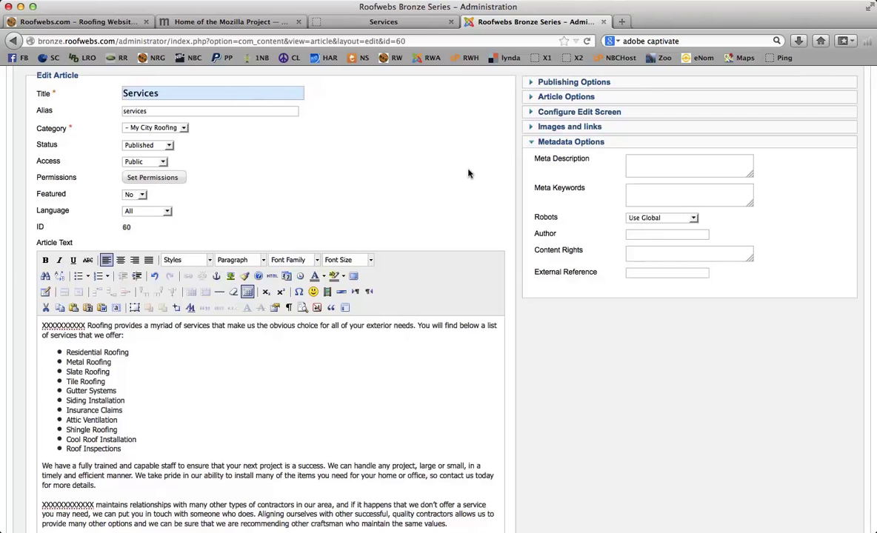
{"action": "scroll", "coordinate": [506, 240], "scroll_direction": "up", "scroll_amount": 5}
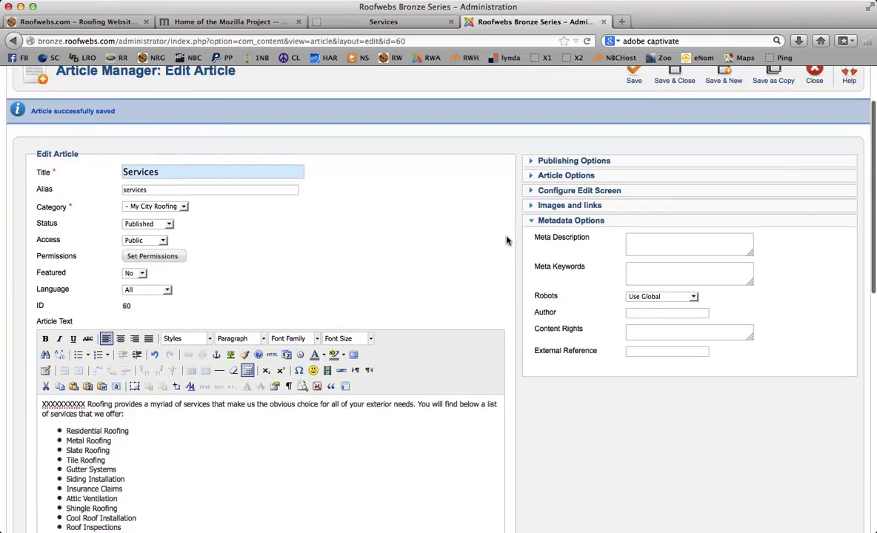
{"action": "scroll", "coordinate": [507, 239], "scroll_direction": "down", "scroll_amount": 1}
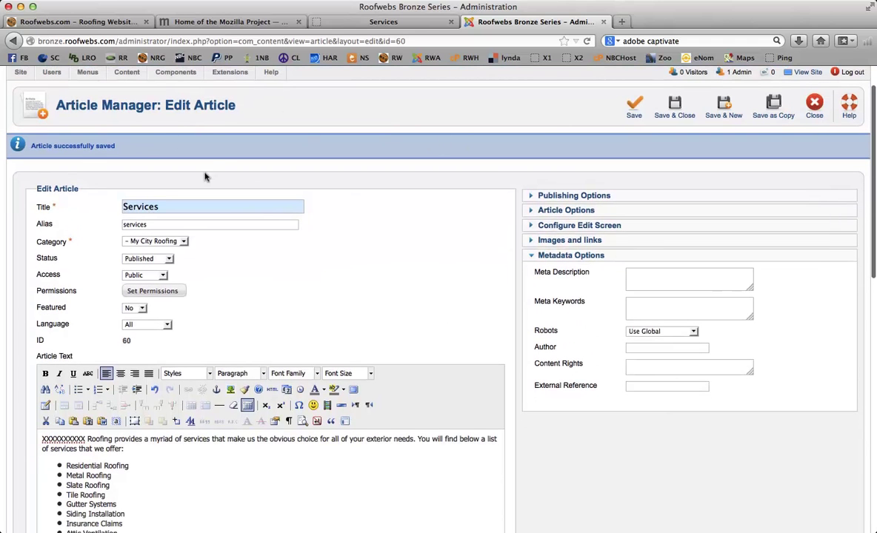
Step: Look at the public Services page, return to the article editor, and save and close the Services article
{"action": "left_click", "coordinate": [365, 24]}
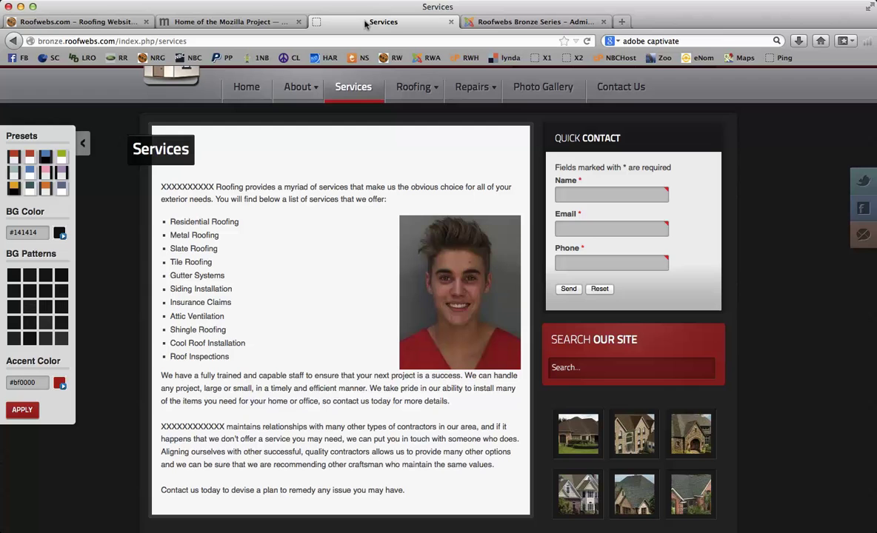
{"action": "left_click", "coordinate": [495, 25]}
{"action": "scroll", "coordinate": [456, 231], "scroll_direction": "down", "scroll_amount": 5}
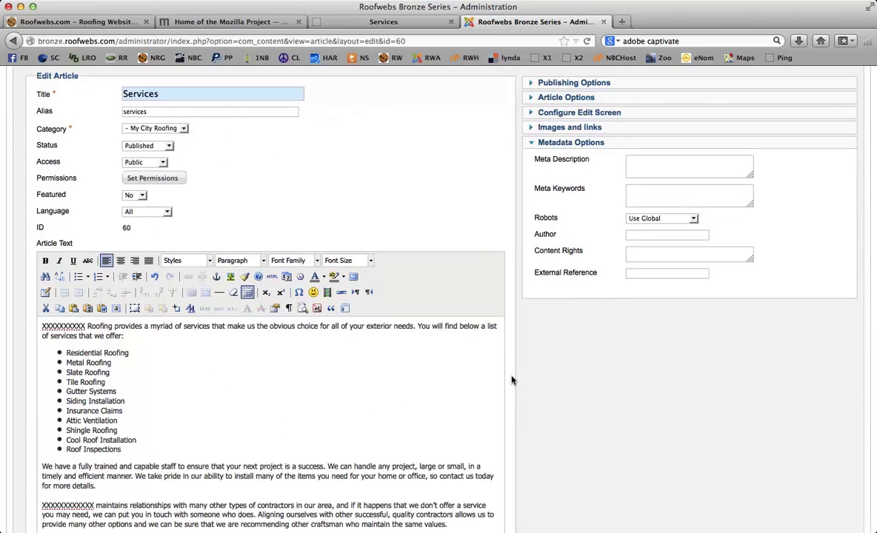
{"action": "scroll", "coordinate": [511, 379], "scroll_direction": "up", "scroll_amount": 2}
{"action": "scroll", "coordinate": [511, 380], "scroll_direction": "up", "scroll_amount": 3}
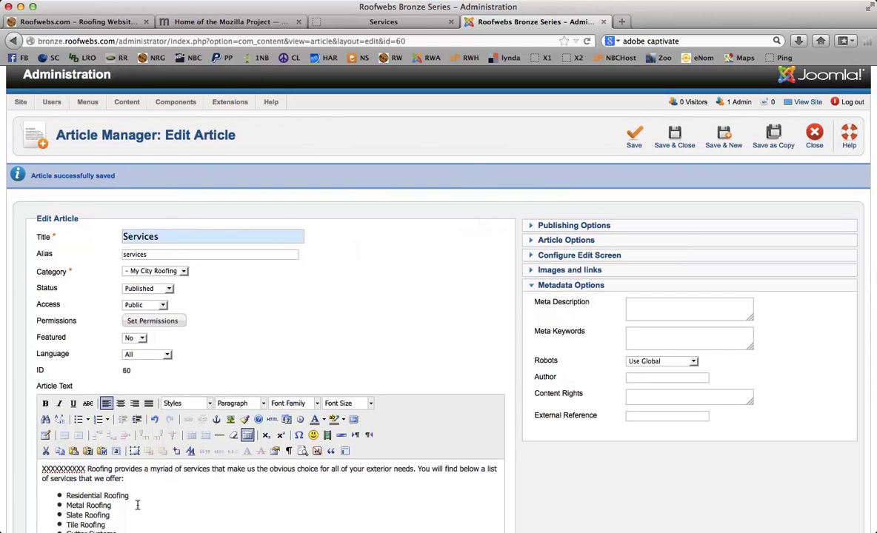
{"action": "left_click", "coordinate": [673, 140]}
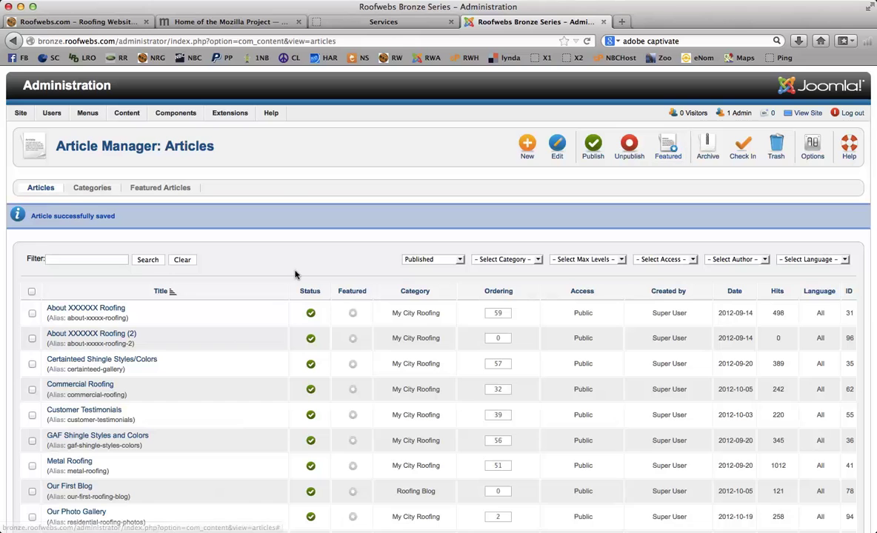
Step: Move the duplicate article "About XXXXXX Roofing (2)" to the trash
{"action": "scroll", "coordinate": [238, 262], "scroll_direction": "down", "scroll_amount": 3}
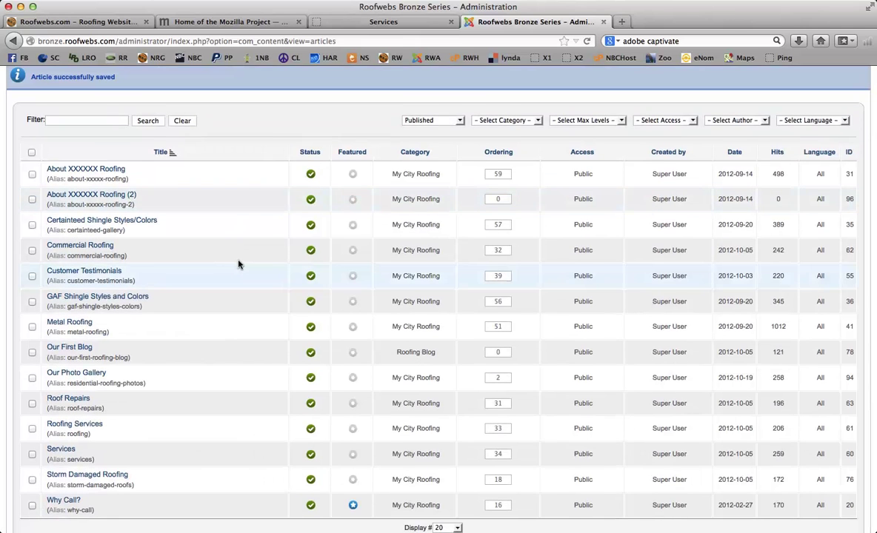
{"action": "scroll", "coordinate": [238, 264], "scroll_direction": "up", "scroll_amount": 3}
{"action": "scroll", "coordinate": [222, 256], "scroll_direction": "down", "scroll_amount": 1}
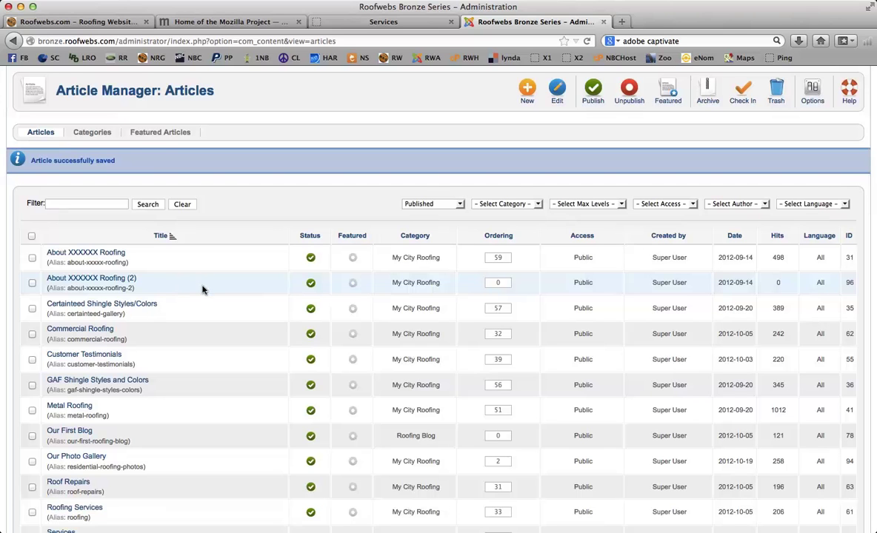
{"action": "left_click", "coordinate": [32, 283]}
{"action": "scroll", "coordinate": [549, 142], "scroll_direction": "up", "scroll_amount": 2}
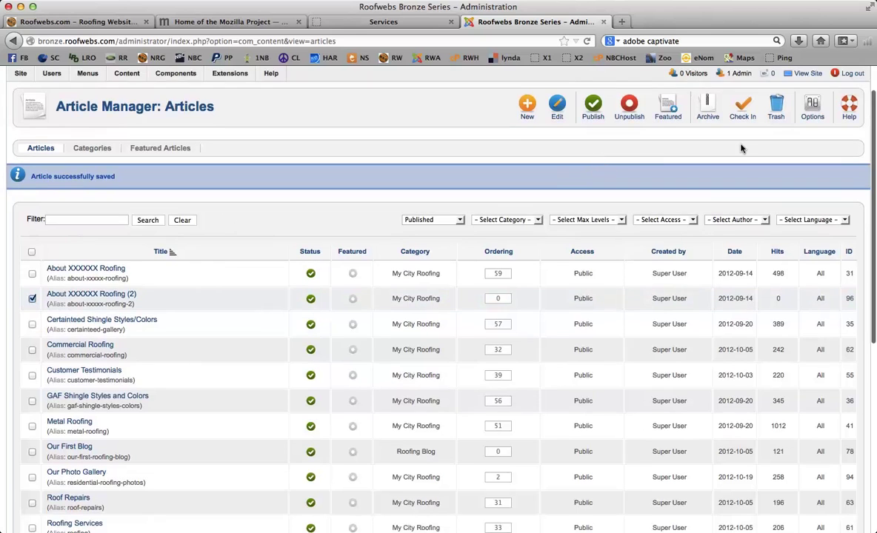
{"action": "left_click", "coordinate": [775, 109]}
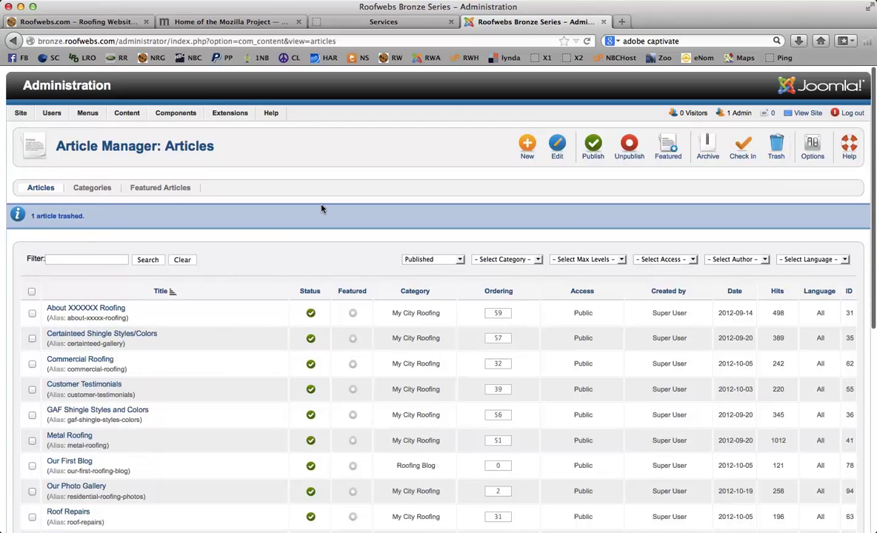
Step: Review the remaining articles and log out of the site administration
{"action": "scroll", "coordinate": [229, 228], "scroll_direction": "down", "scroll_amount": 4}
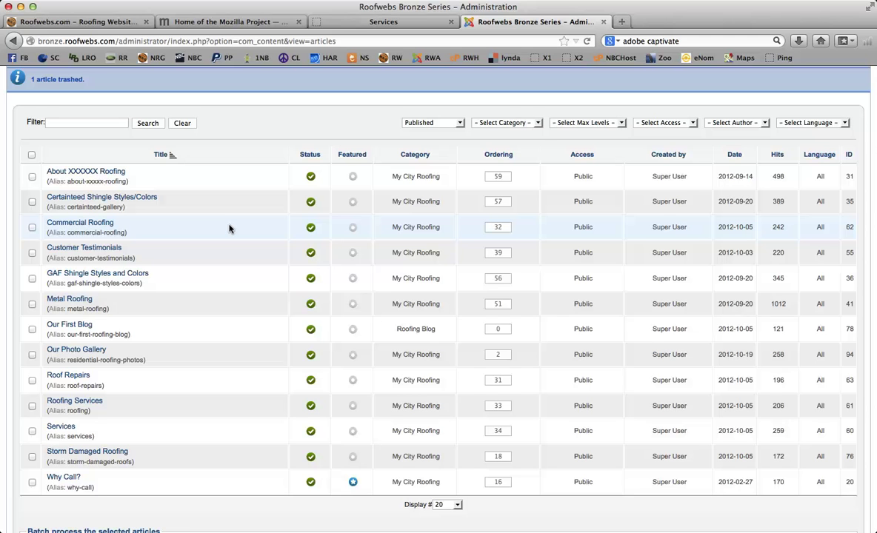
{"action": "scroll", "coordinate": [229, 228], "scroll_direction": "up", "scroll_amount": 3}
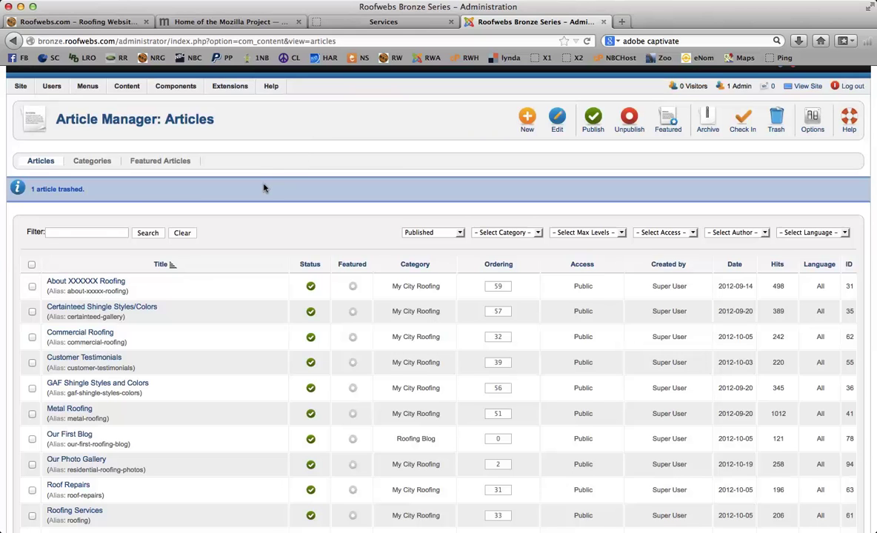
{"action": "scroll", "coordinate": [263, 188], "scroll_direction": "down", "scroll_amount": 3}
{"action": "scroll", "coordinate": [263, 188], "scroll_direction": "up", "scroll_amount": 4}
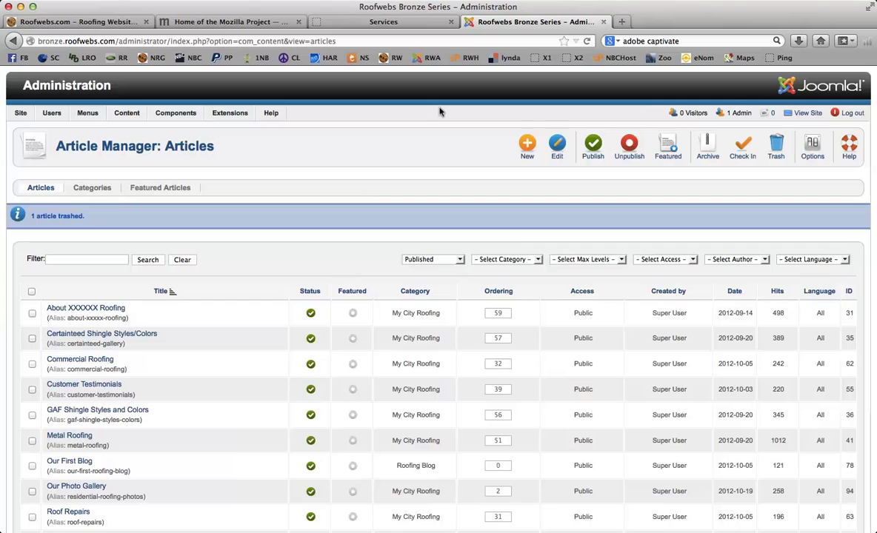
{"action": "left_click", "coordinate": [844, 112]}
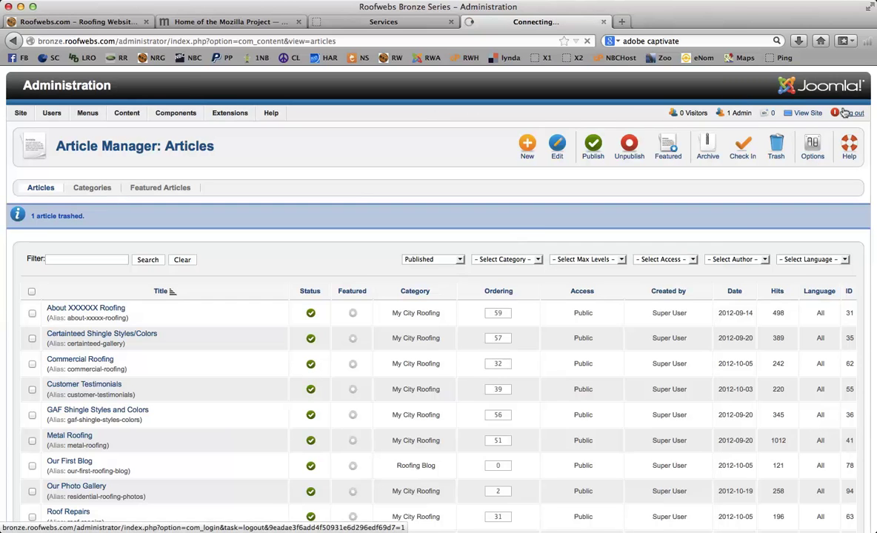